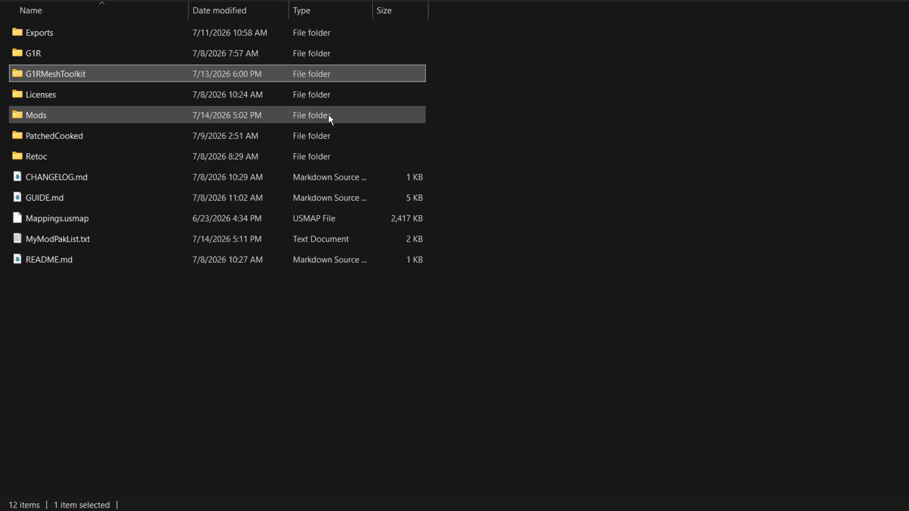
# Open the G1RMeshToolkit folder and launch G1RMeshToolkit.exe
pyautogui.click(330, 120)
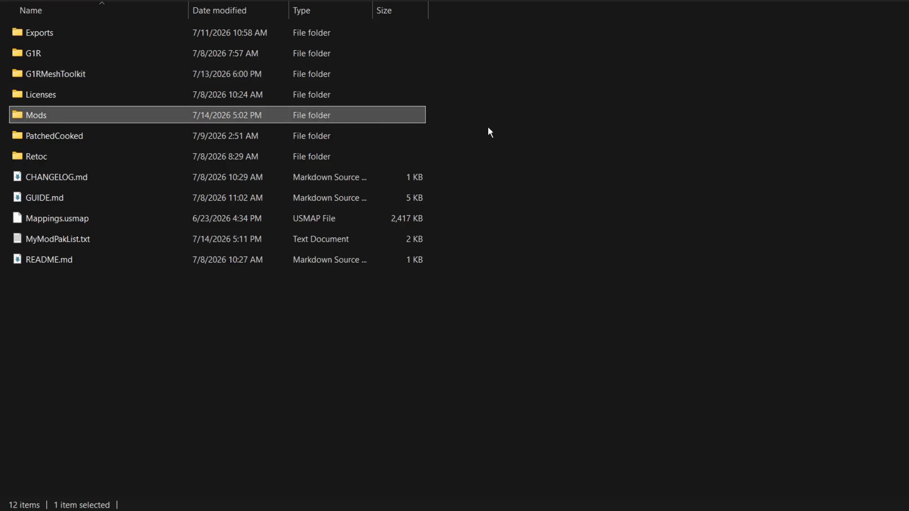
pyautogui.click(348, 135)
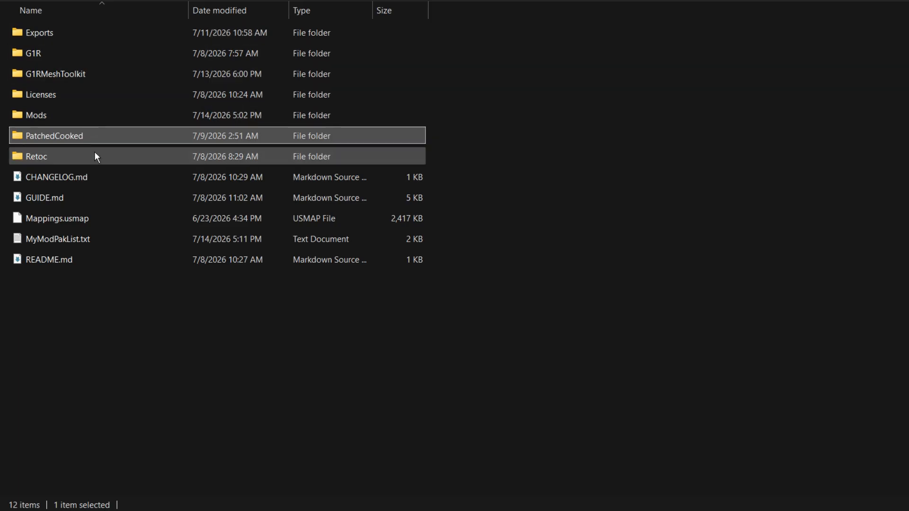
pyautogui.doubleClick(79, 76)
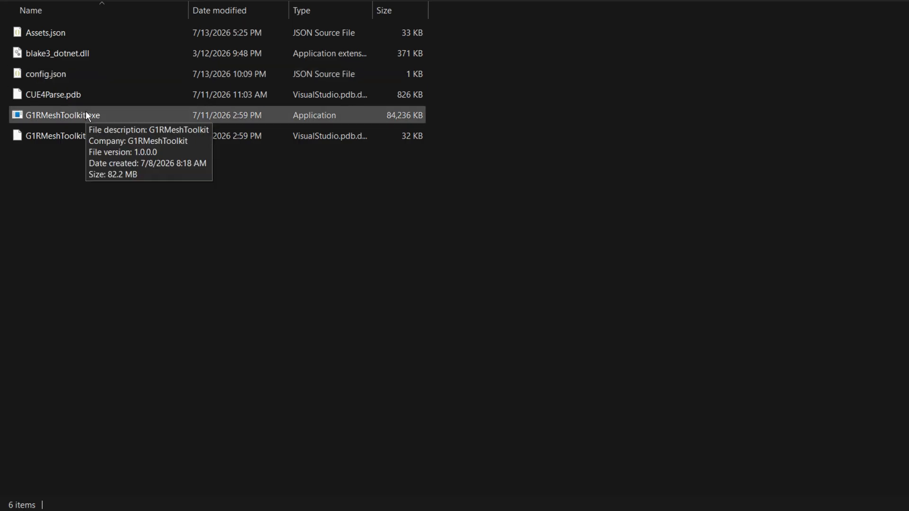
pyautogui.doubleClick(86, 115)
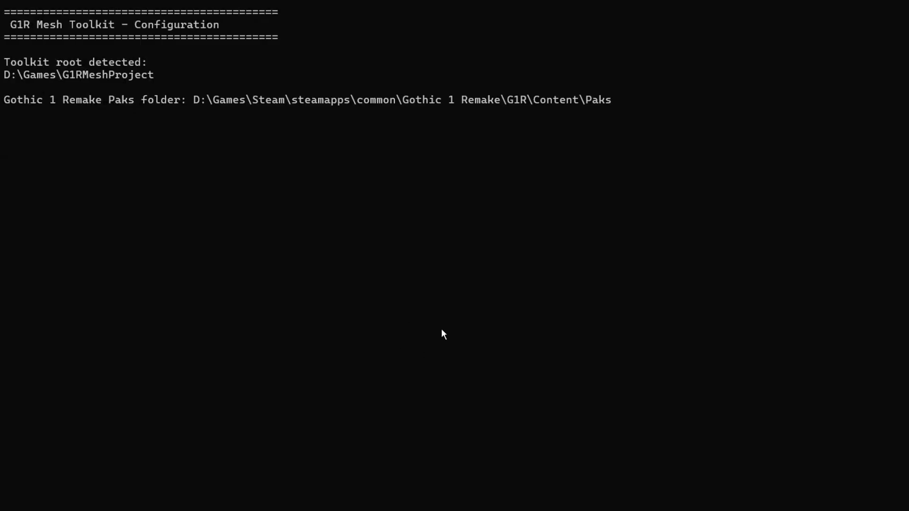
# Set the Paks folder to D:\Games\Steam\steamapps\common\Gothic 1 Remake\G1R\Content\Paks and UnrealPak to D:\Games\UE5_4\UE_5.4\Engine\Binaries\Win64\UnrealPak.exe
pyautogui.press('Return')
pyautogui.write('D:\\Games\\UE5_4\\UE_5.4\\Engine\\Binaries\\Win64\\UnrealPak.exe')
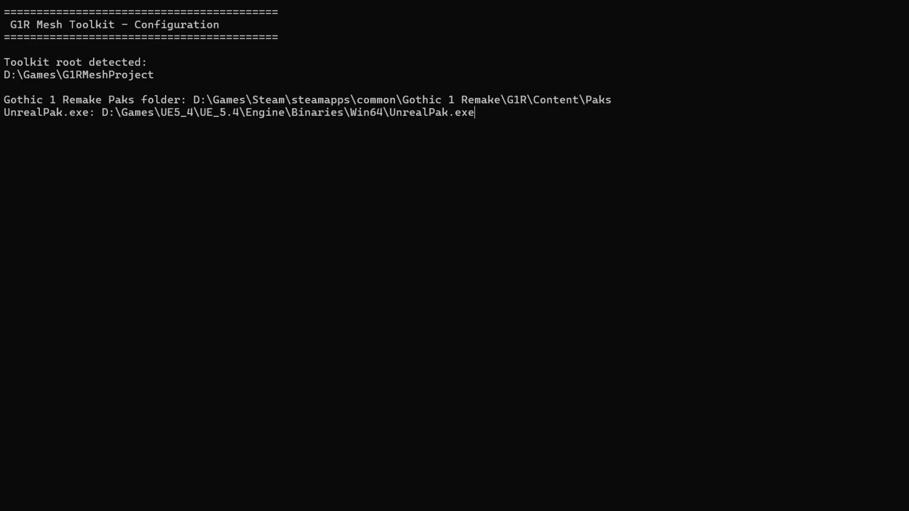
pyautogui.press('Return')
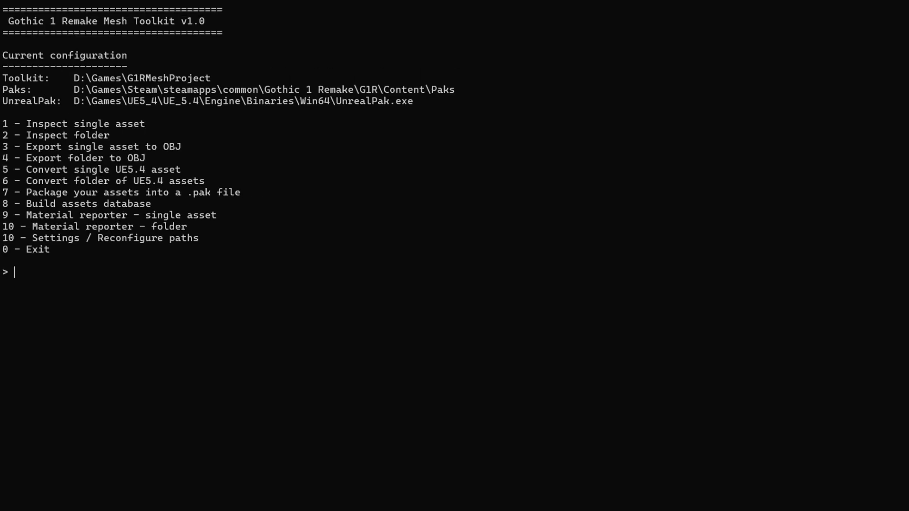
# Build the assets database and locate Assets.json in the G1RMeshToolkit folder in File Explorer
pyautogui.write('8')
pyautogui.press('Return')
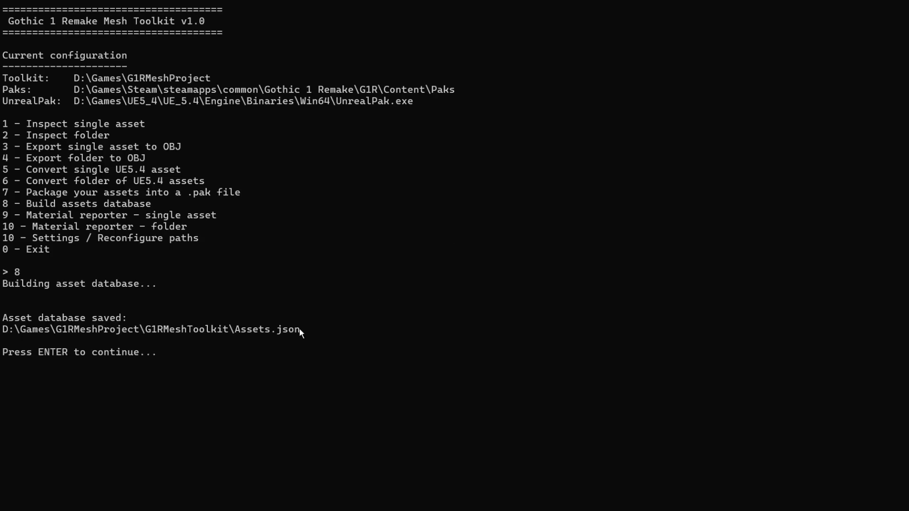
pyautogui.moveTo(301, 332); pyautogui.dragTo(73, 332)
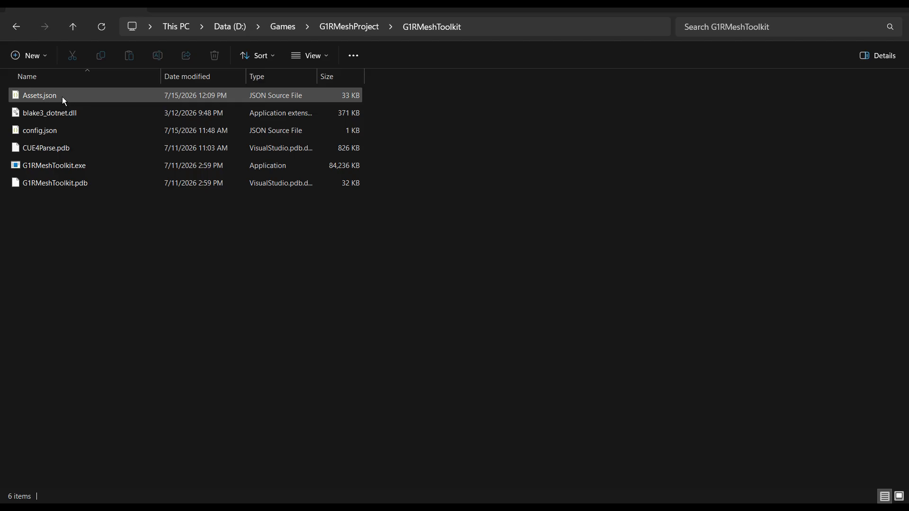
pyautogui.click(42, 95)
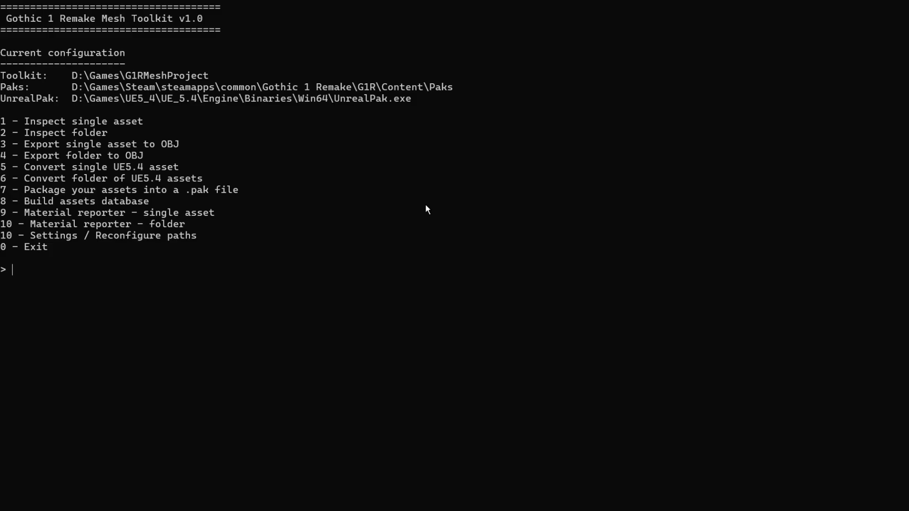
# Start a single-asset inspection, switch to Assets.json in Visual Studio Code, search for whistler and copy the virtual path of SM_ItMw_1H_Sword_Whistler
pyautogui.write('1')
pyautogui.press('Return')
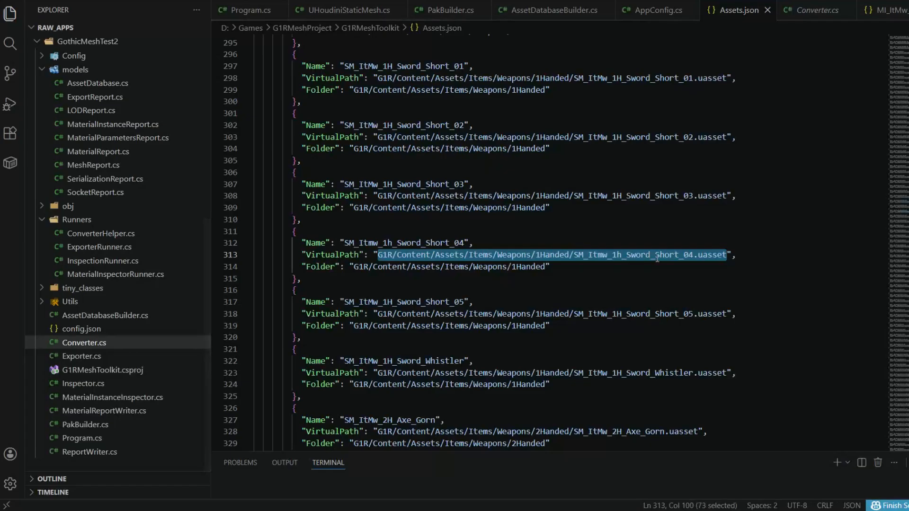
pyautogui.hotkey('ctrl', 'f')
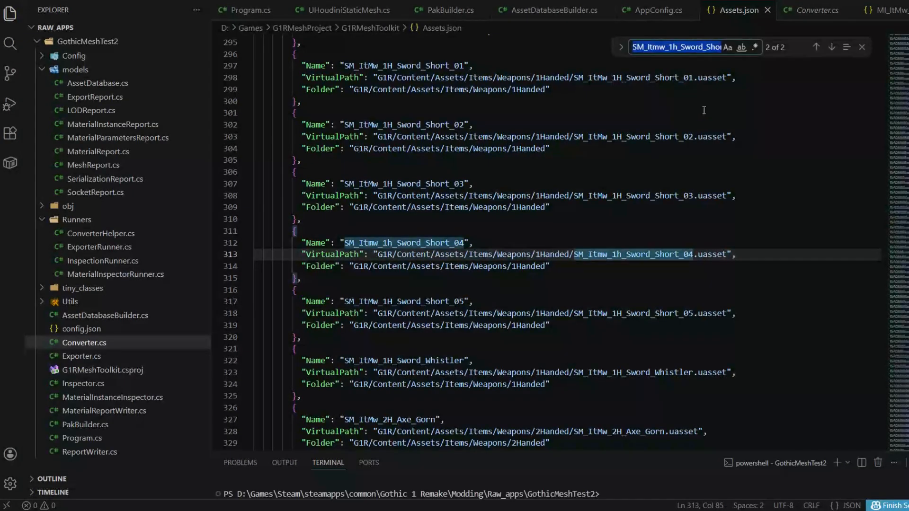
pyautogui.write('whistler')
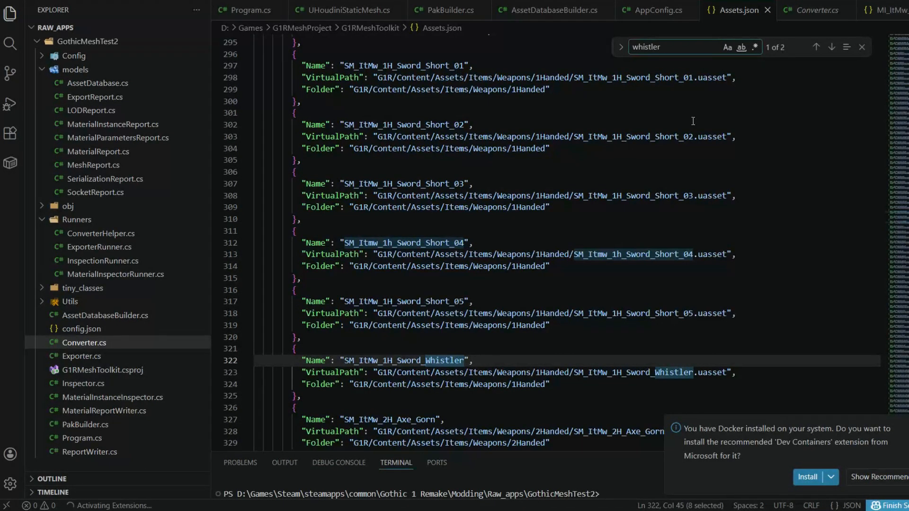
pyautogui.scroll(-1, 613, 344)
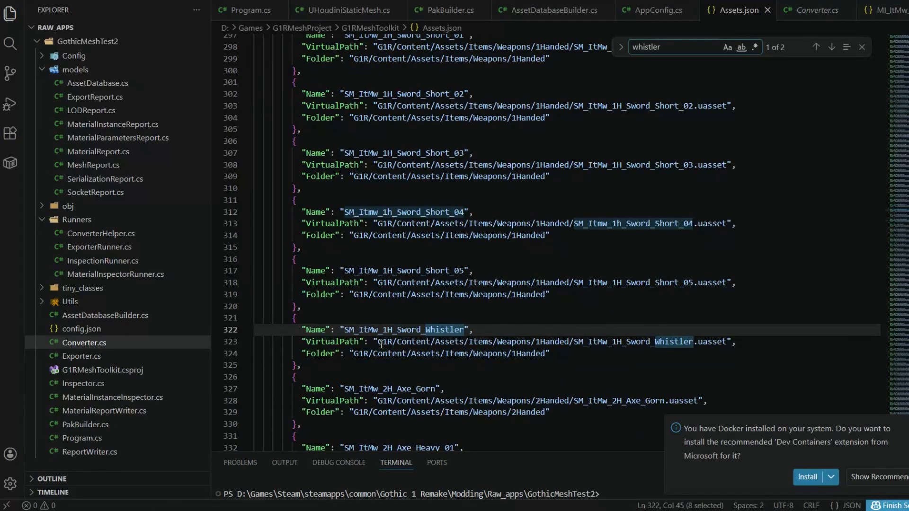
pyautogui.moveTo(378, 342); pyautogui.dragTo(728, 341)
pyautogui.hotkey('ctrl', 'c')
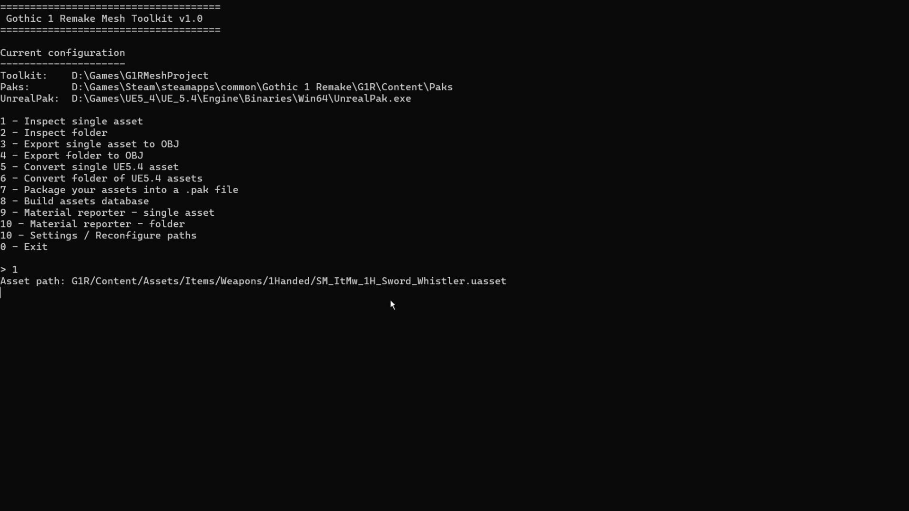
# Inspect G1R/Content/Assets/Items/Weapons/1Handed/SM_ItMw_1H_Sword_Whistler.uasset in the toolkit and review its socket and serialization report
pyautogui.press('Return')
pyautogui.scroll(4, 417, 279)
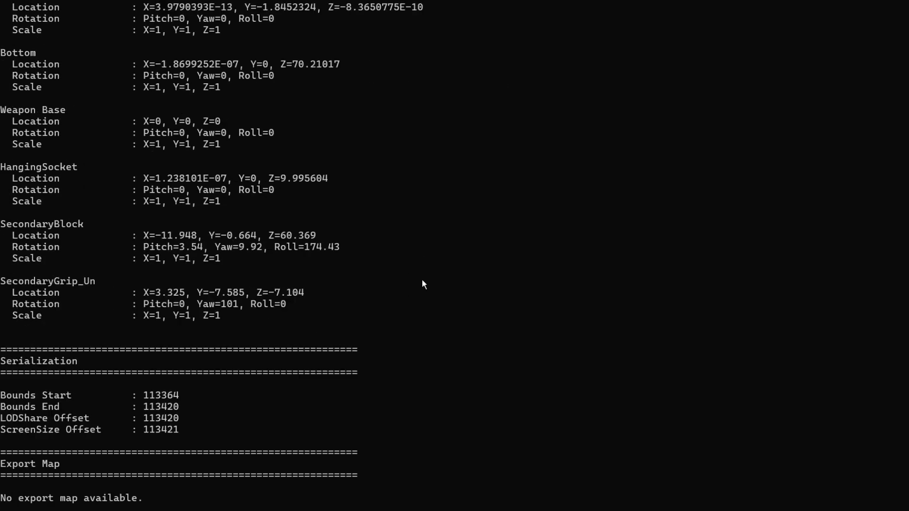
pyautogui.scroll(1, 425, 279)
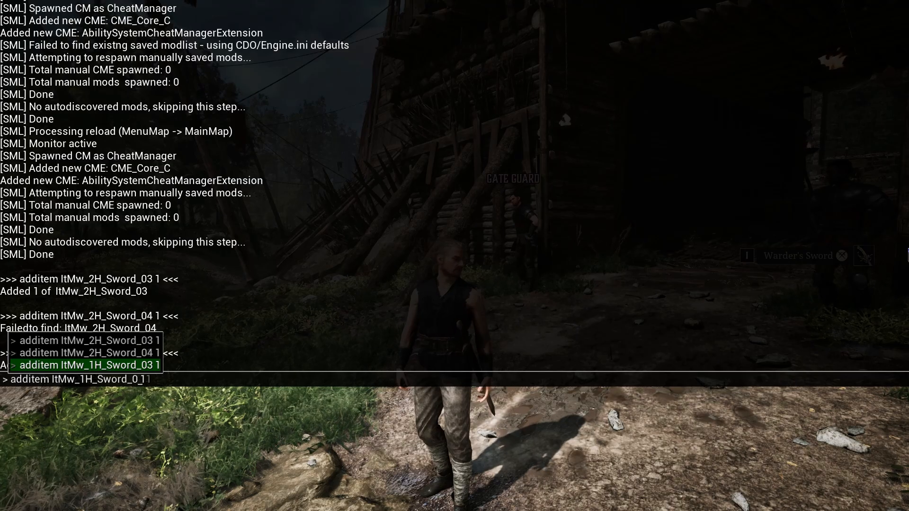
# In the Gothic 1 Remake console, add one ItMw_1H_Sword_04 and one ItMw_1H_Sword_05 to the inventory, and close the console
pyautogui.press('Return')
pyautogui.press('Return')
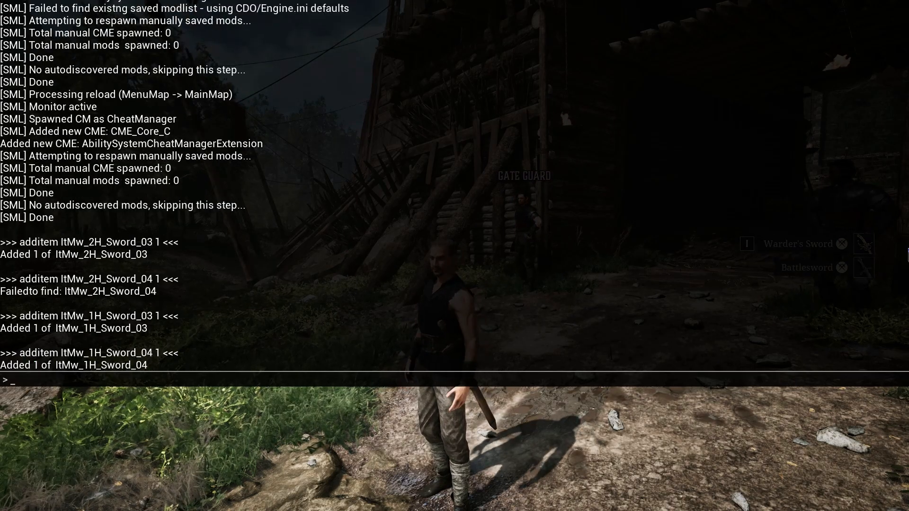
pyautogui.press('Up')
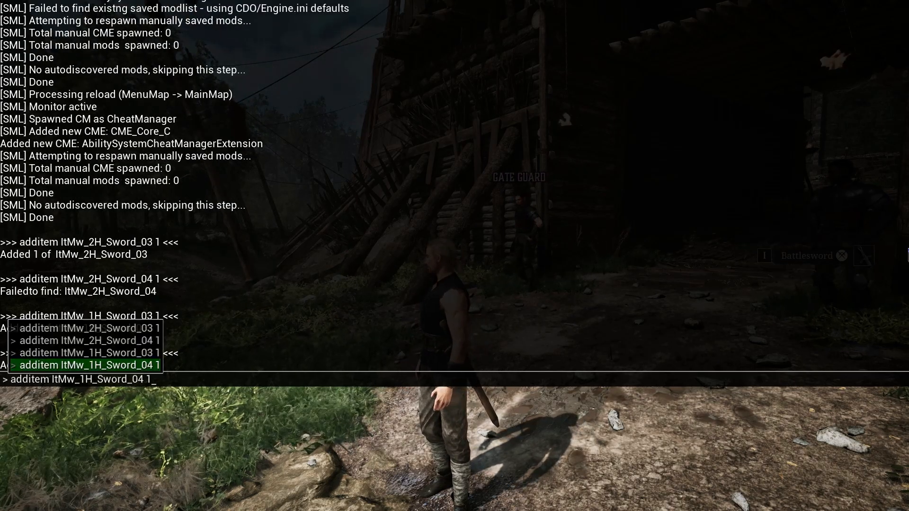
pyautogui.press('Left')
pyautogui.press('Left')
pyautogui.press('BackSpace')
pyautogui.write('5')
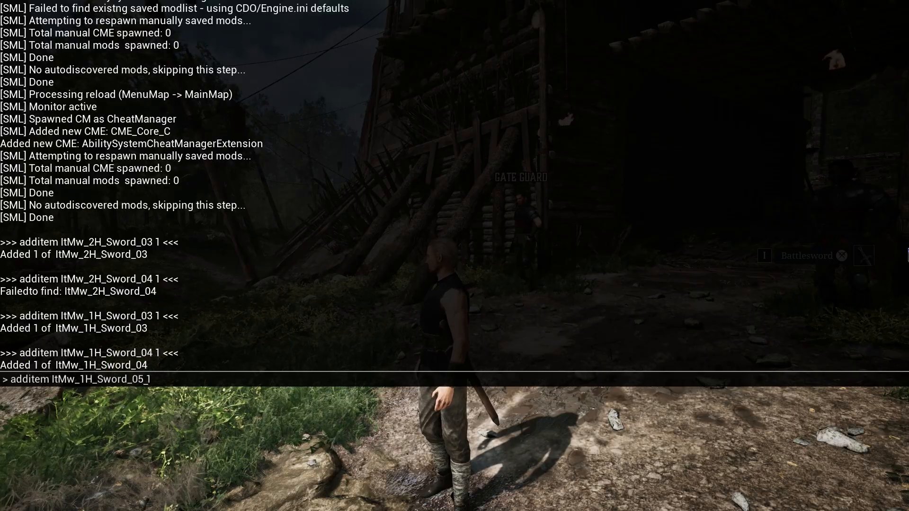
pyautogui.press('Return')
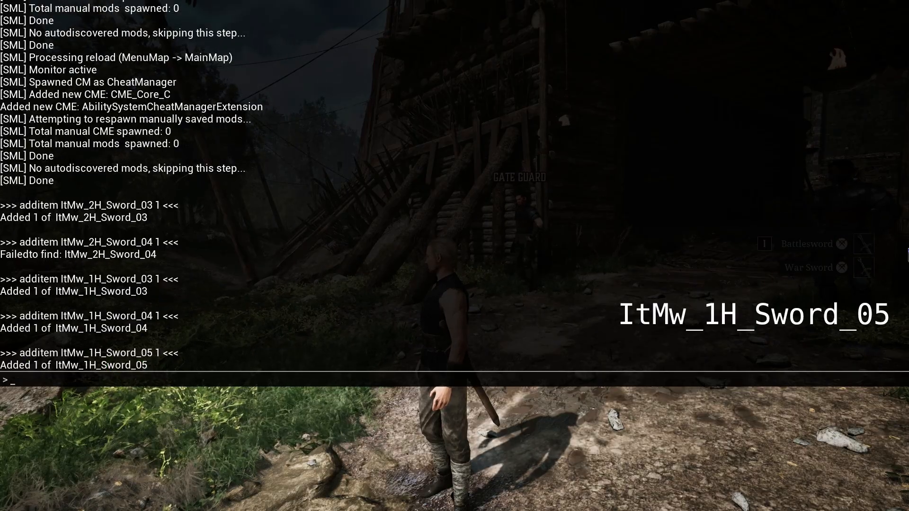
pyautogui.press('Escape')
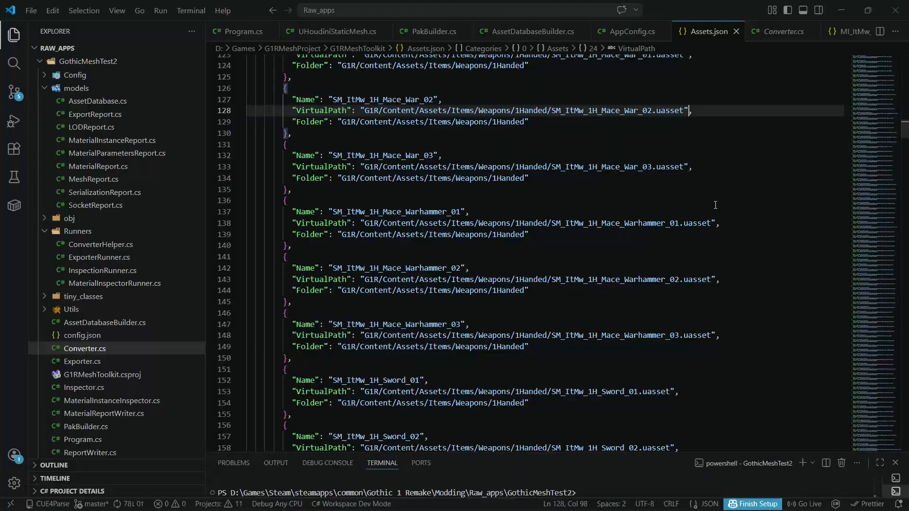
# Search Assets.json in Visual Studio Code for ItMw_1H_Sword_05 and examine the mesh name in its virtual path
pyautogui.hotkey('ctrl', 'f')
pyautogui.write('ItMw_1H_Sword_05')
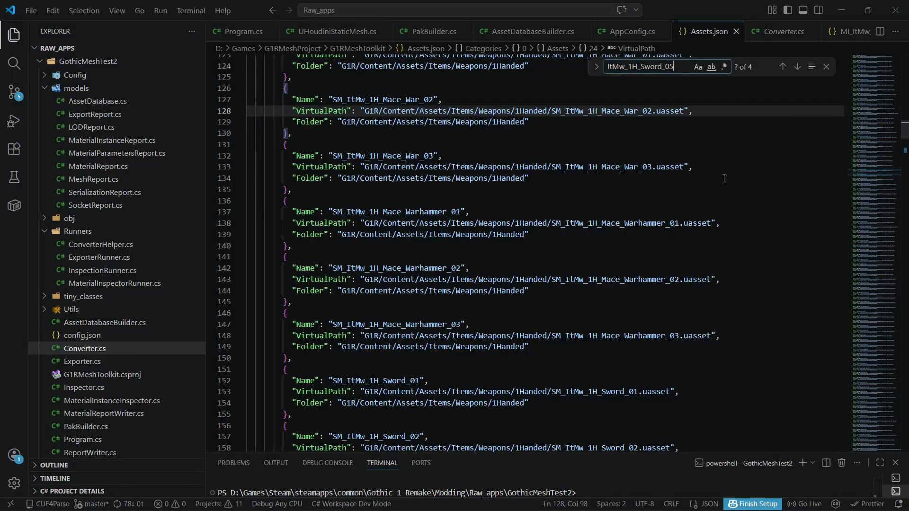
pyautogui.press('Return')
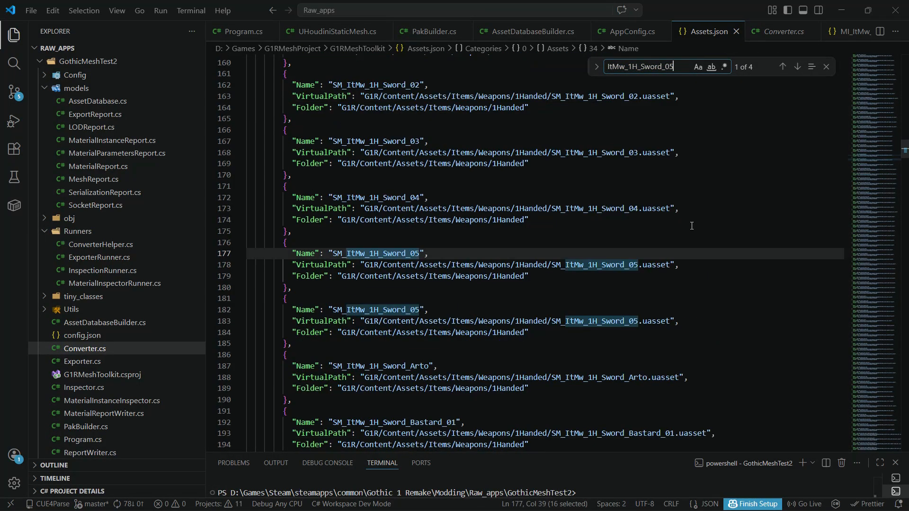
pyautogui.click(583, 321)
pyautogui.moveTo(552, 321); pyautogui.dragTo(639, 322)
pyautogui.click(641, 355)
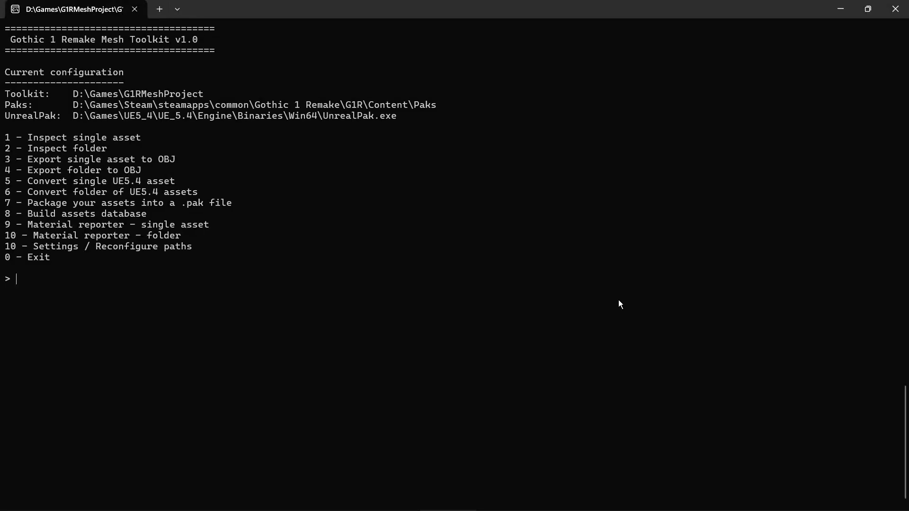
# In the toolkit, export the single asset SM_ItMw_1H_Sword_Whistler.uasset to OBJ and highlight the exported file's path
pyautogui.write('3')
pyautogui.press('Return')
pyautogui.hotkey('ctrl', 'v')
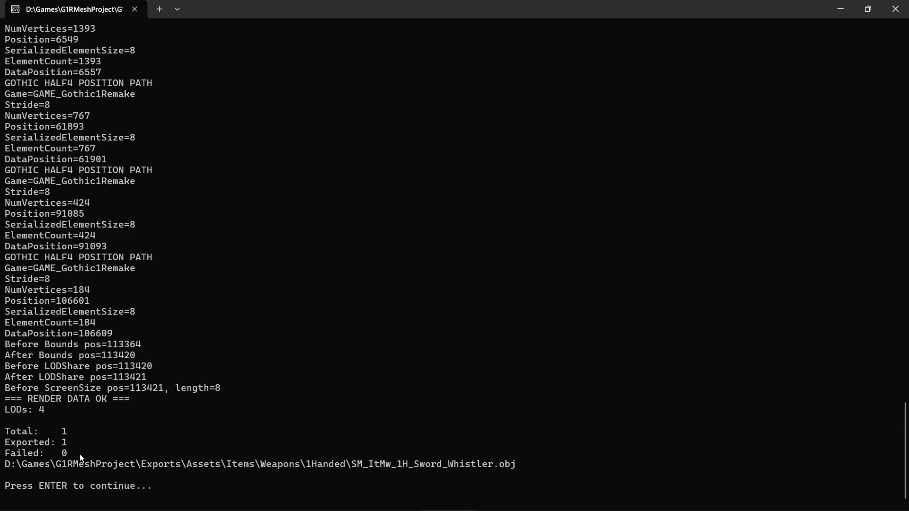
pyautogui.moveTo(487, 466); pyautogui.dragTo(30, 469)
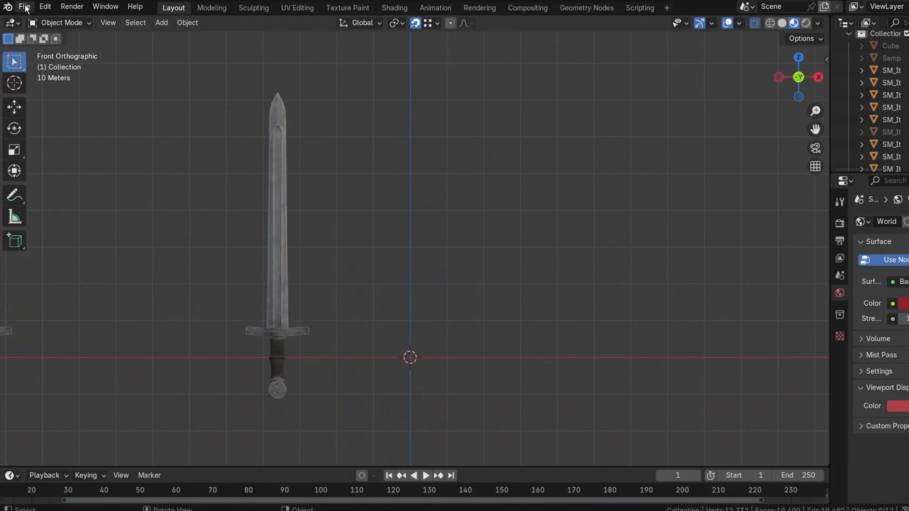
# In Blender, open the Wavefront OBJ import and select SM_ItMw_1H_Sword_Whistler.obj in the Exports folder's Weapons\1Handed directory
pyautogui.click(25, 9)
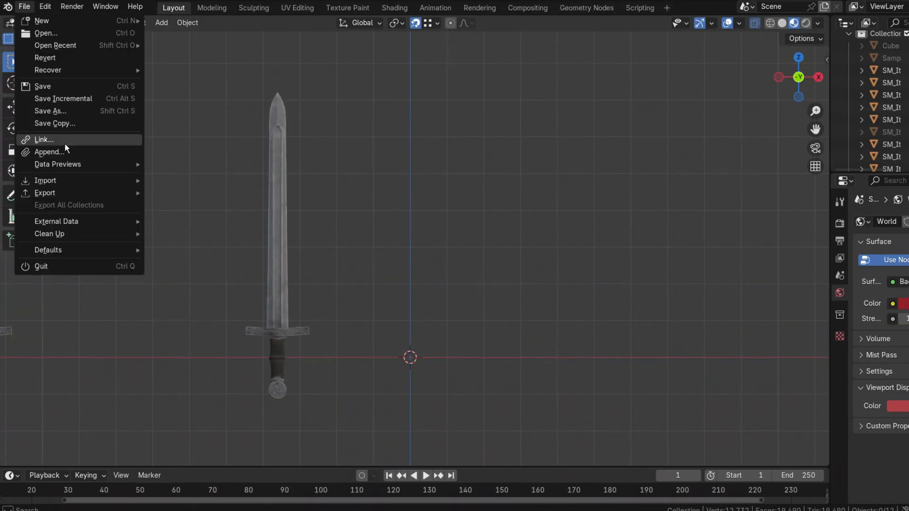
pyautogui.moveTo(67, 180)
pyautogui.click(186, 233)
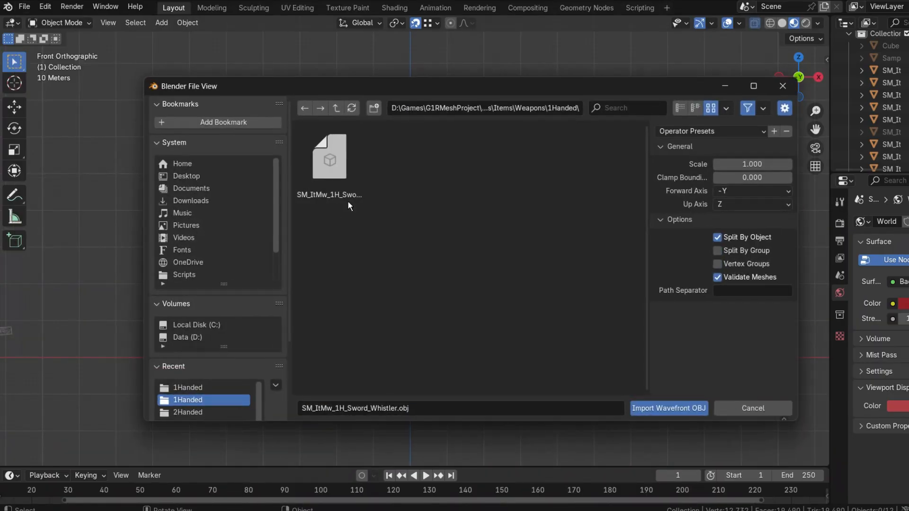
pyautogui.click(500, 108)
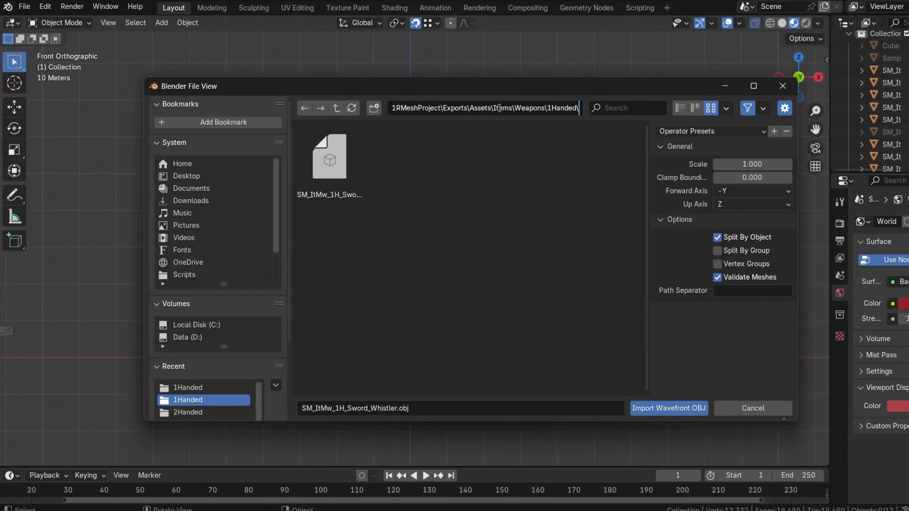
pyautogui.click(320, 183)
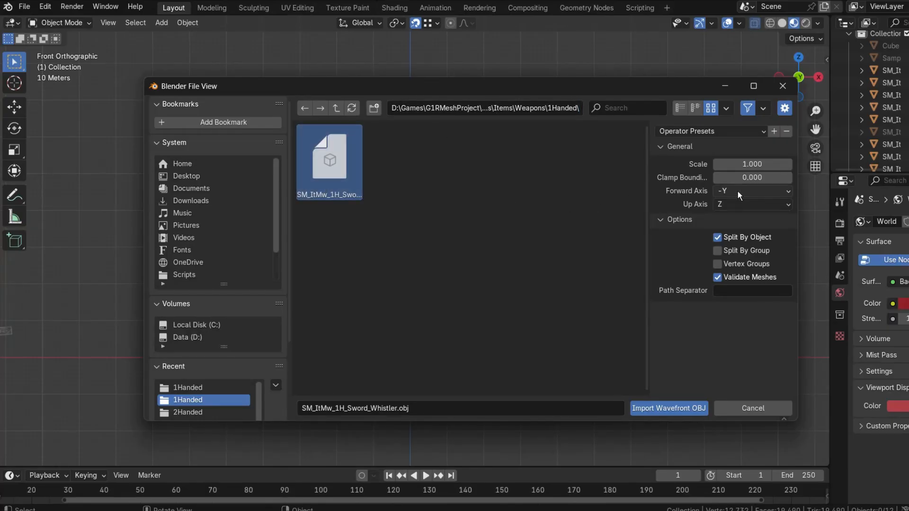
# Import the Whistler sword OBJ with Forward Axis -Y and Up Axis Z
pyautogui.click(754, 192)
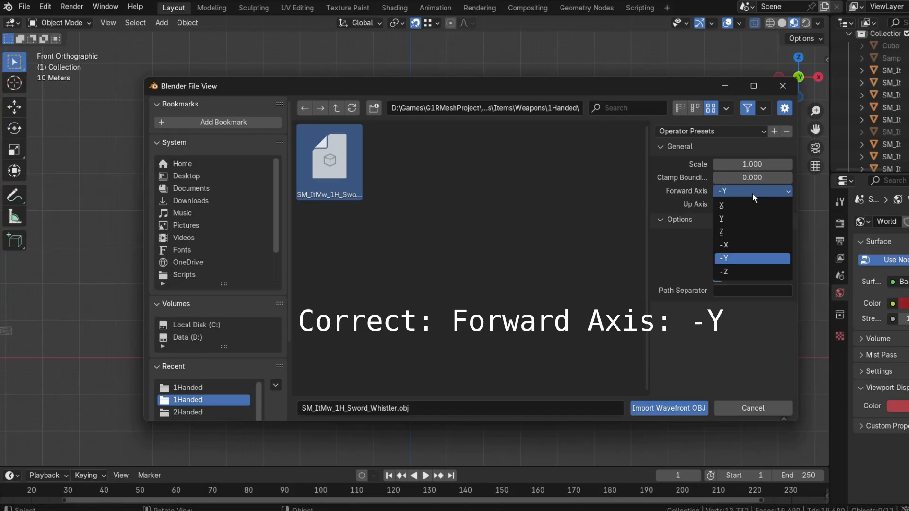
pyautogui.click(738, 262)
pyautogui.click(732, 204)
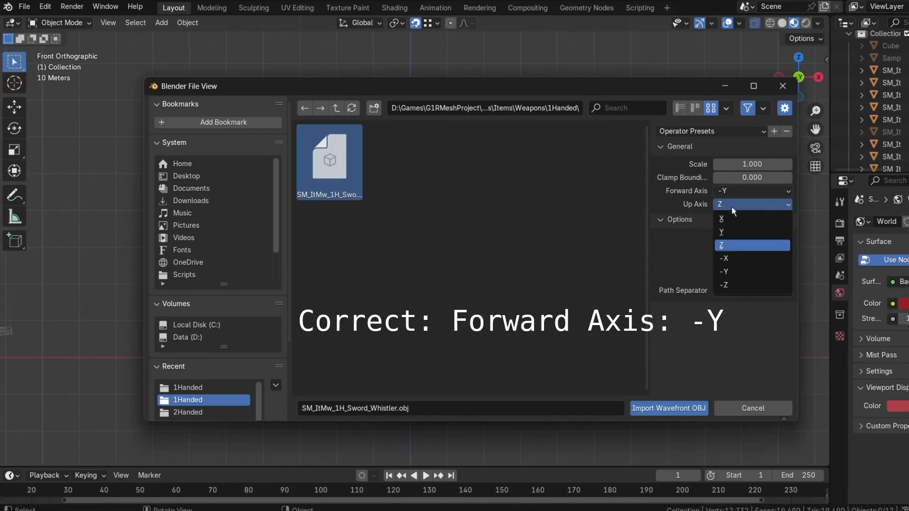
pyautogui.click(737, 246)
pyautogui.click(665, 408)
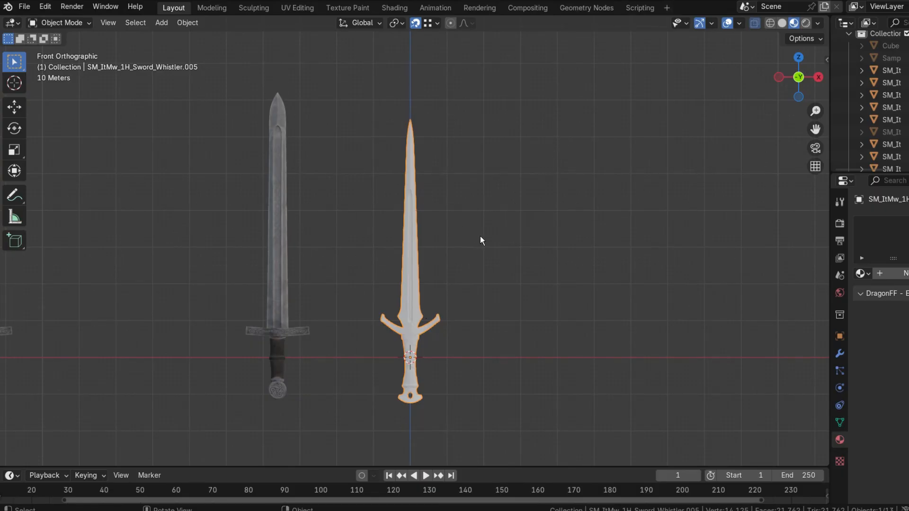
# Enable the Face Orientation overlay in the viewport to check the imported sword's normals
pyautogui.click(739, 24)
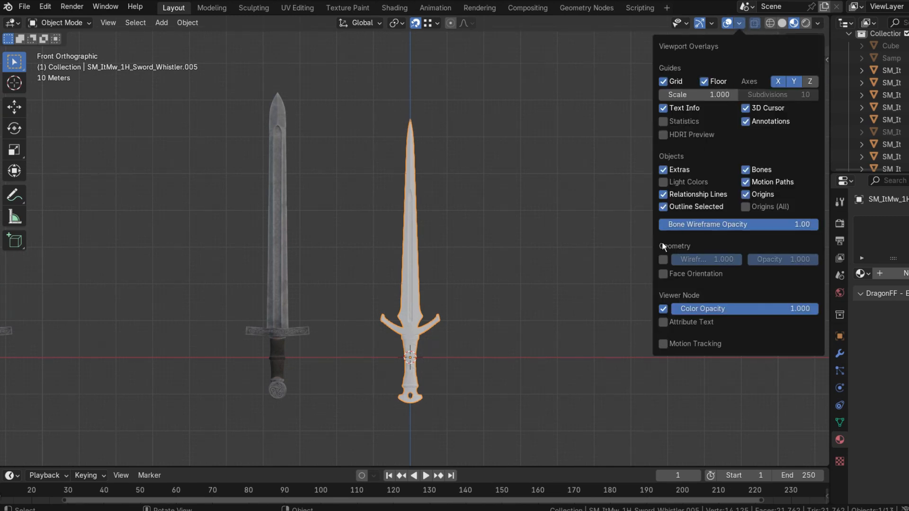
pyautogui.click(664, 276)
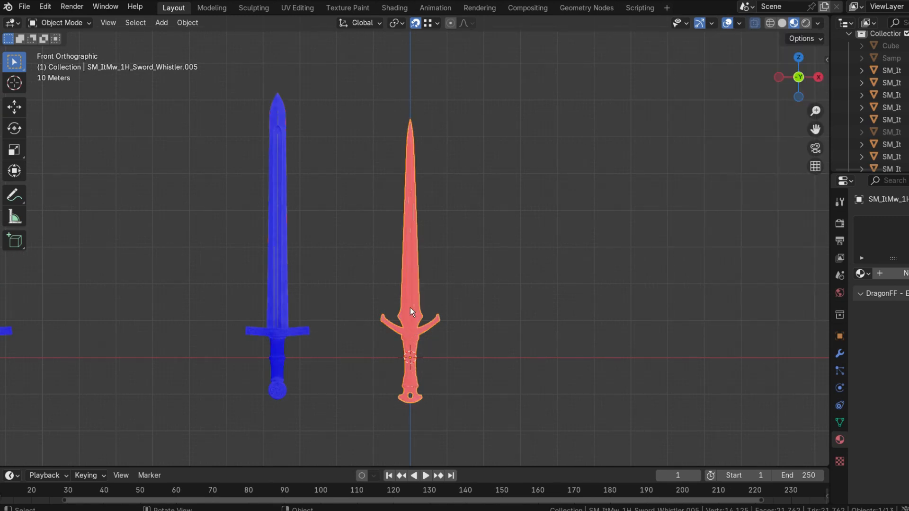
# Recalculate the normals to the outside for all faces of the Whistler sword mesh and return to Object Mode
pyautogui.press('Tab')
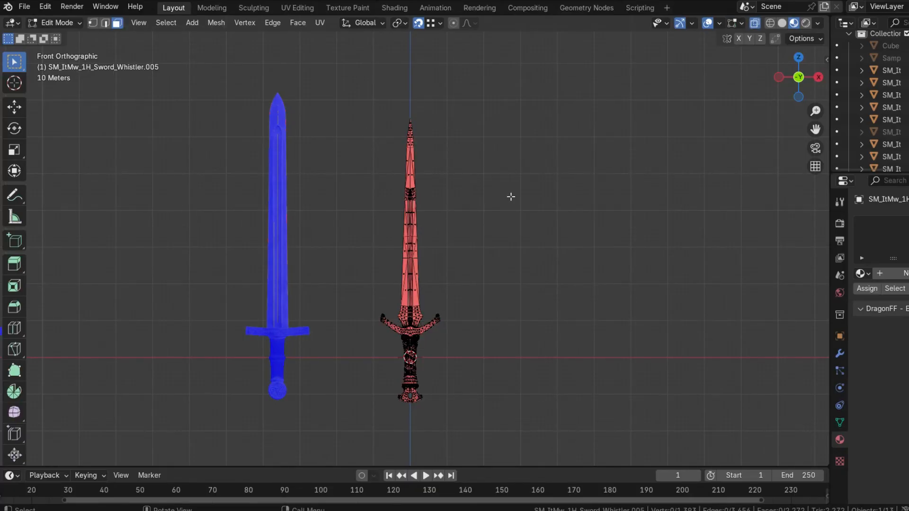
pyautogui.press('a')
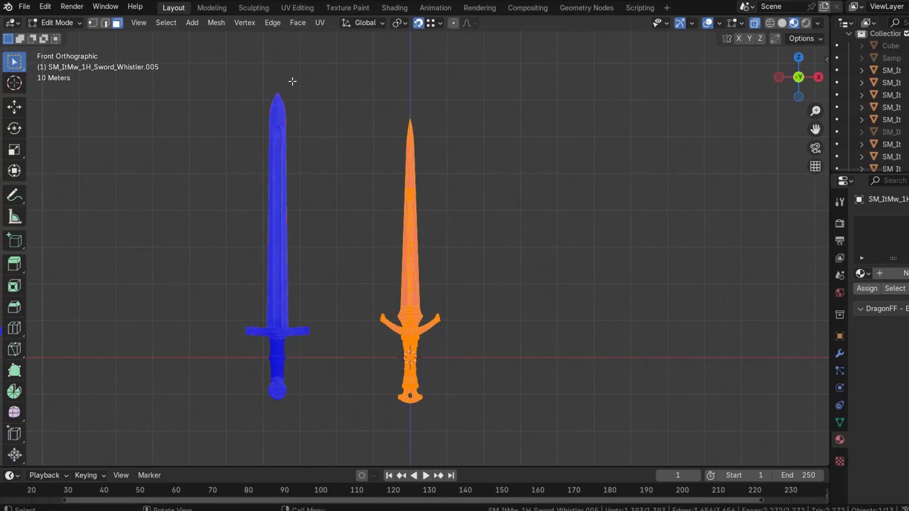
pyautogui.click(220, 22)
pyautogui.moveTo(266, 229)
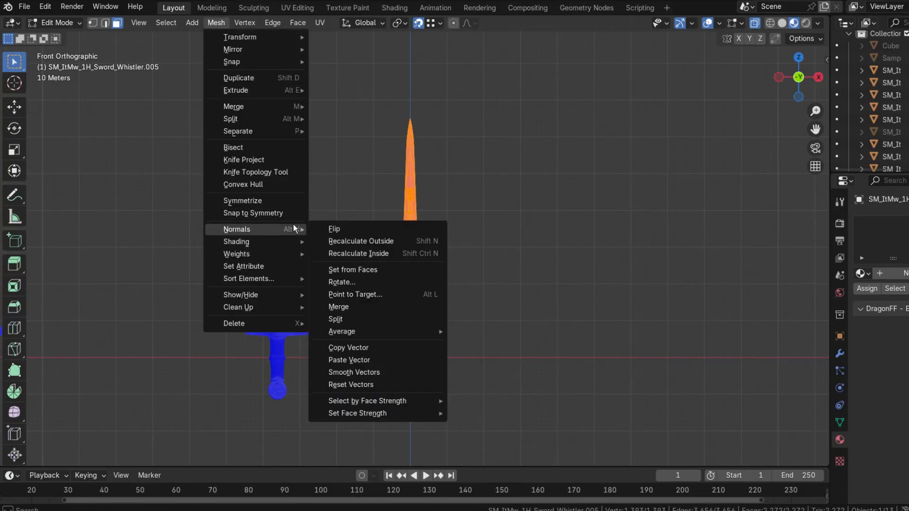
pyautogui.click(370, 241)
pyautogui.press('Tab')
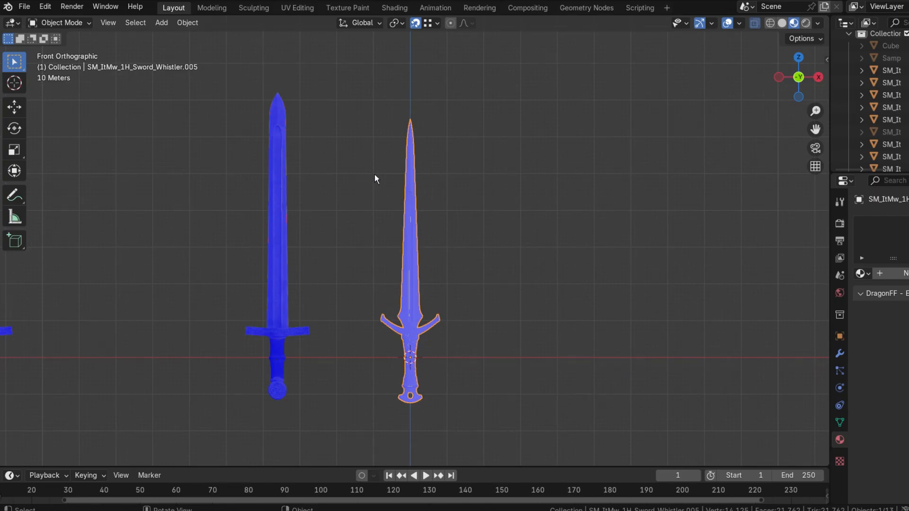
# Apply all transforms to the Whistler sword object
pyautogui.click(187, 23)
pyautogui.moveTo(221, 88)
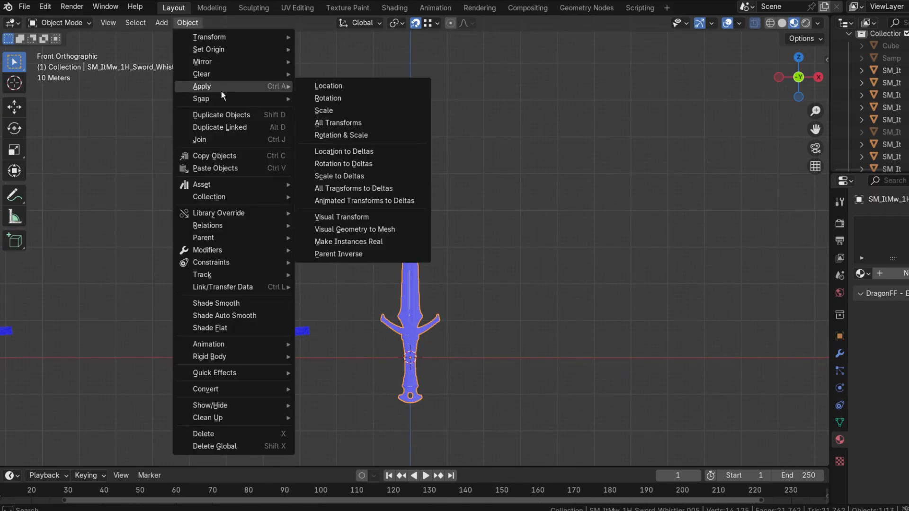
pyautogui.click(356, 124)
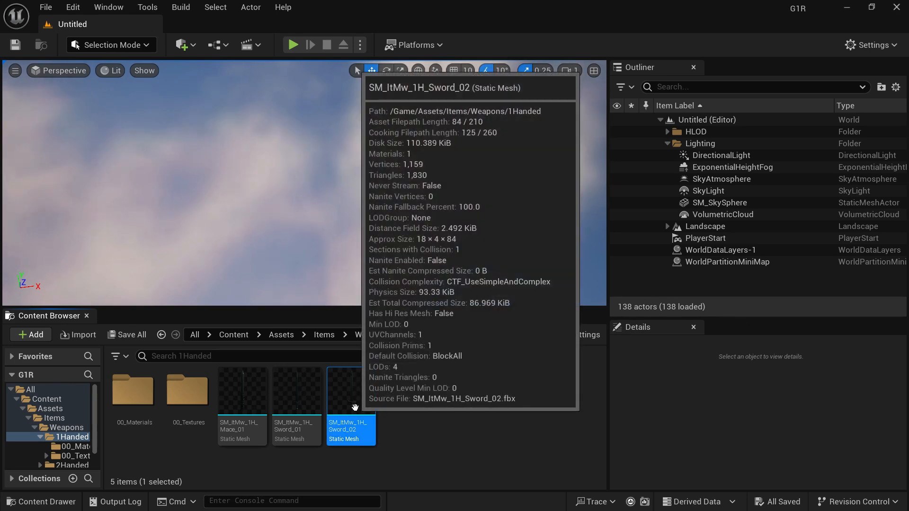
# In Unreal Editor, duplicate the SM_ItMw_1H_Sword_02 static mesh in the 1Handed folder as SM_ItMw_1H_Sword_05
pyautogui.rightClick(367, 396)
pyautogui.click(409, 301)
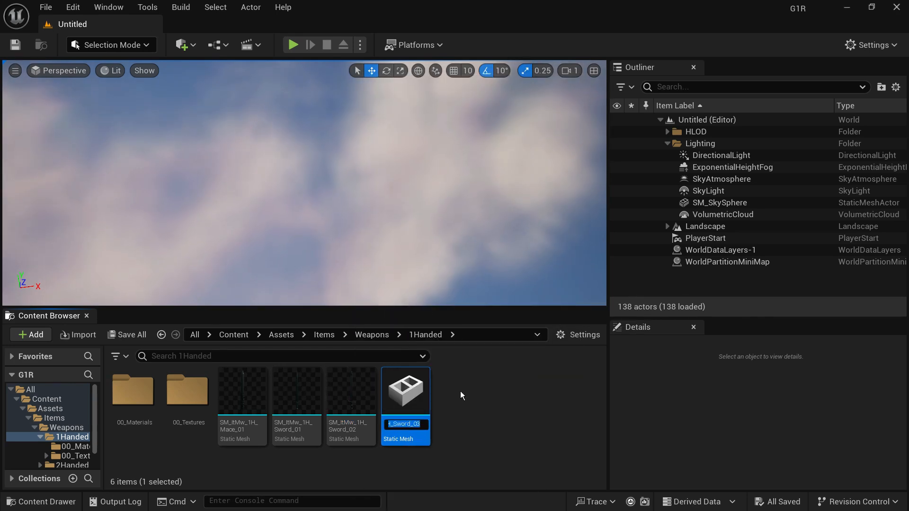
pyautogui.press('Right')
pyautogui.press('BackSpace')
pyautogui.write('5')
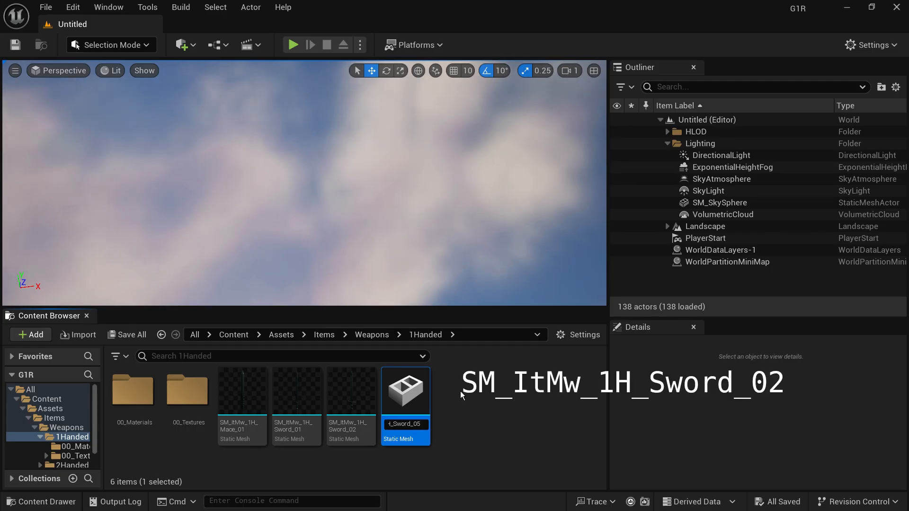
pyautogui.press('Return')
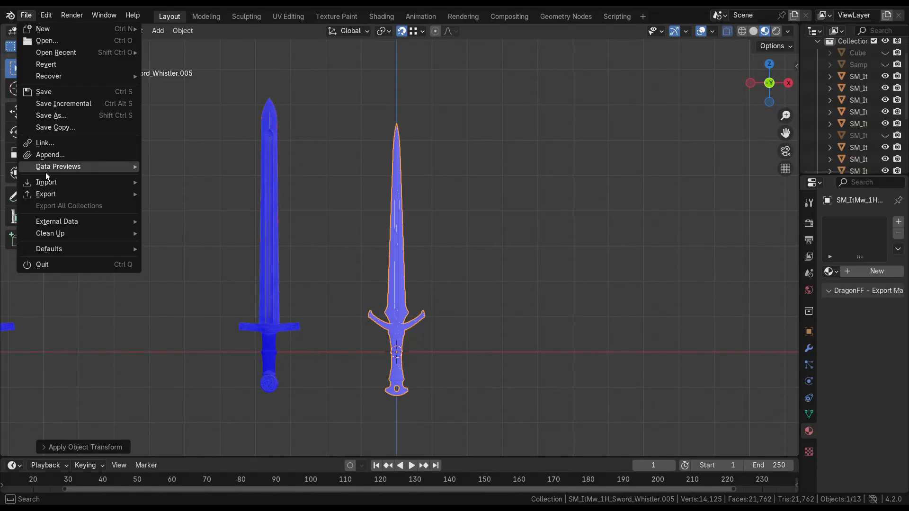
# In Blender, export the selected sword as SM_ItMw_1H_Sword_05.fbx to the project's Weapons\1Handed folder, with -Y Forward and Z Up
pyautogui.moveTo(44, 198)
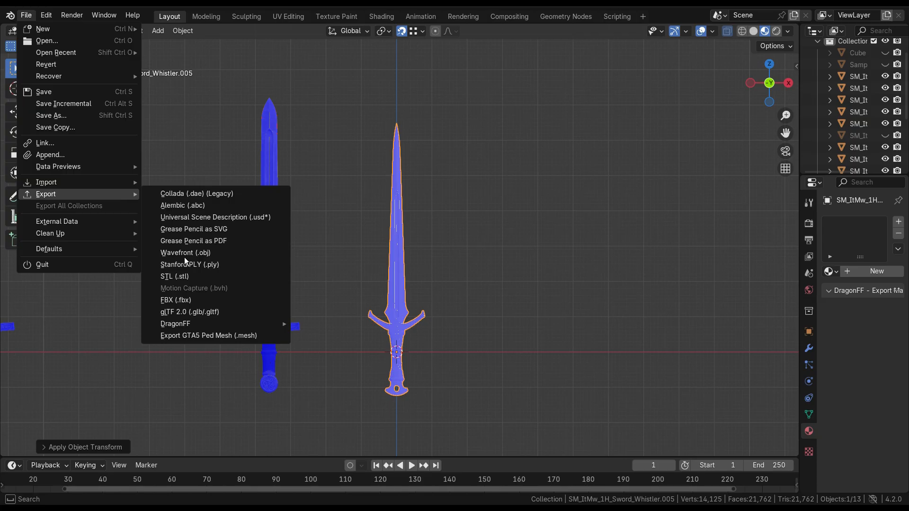
pyautogui.click(190, 301)
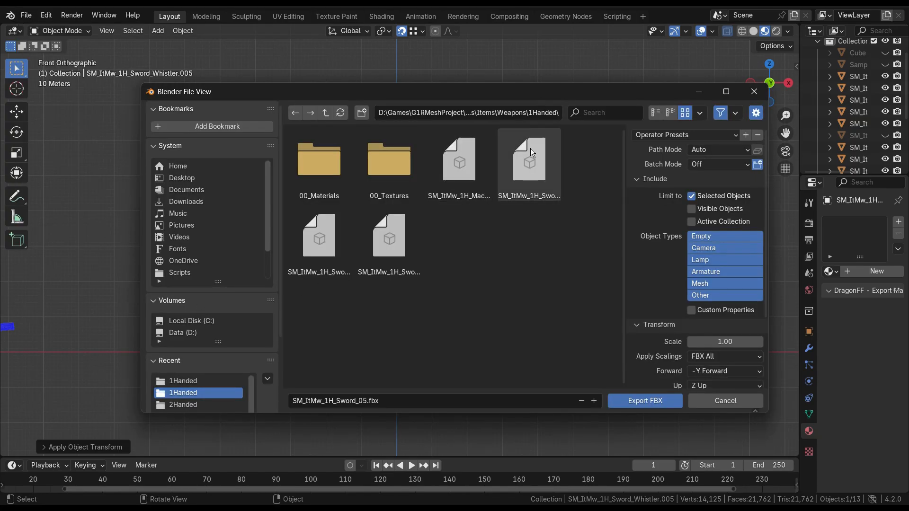
pyautogui.click(726, 92)
pyautogui.click(788, 351)
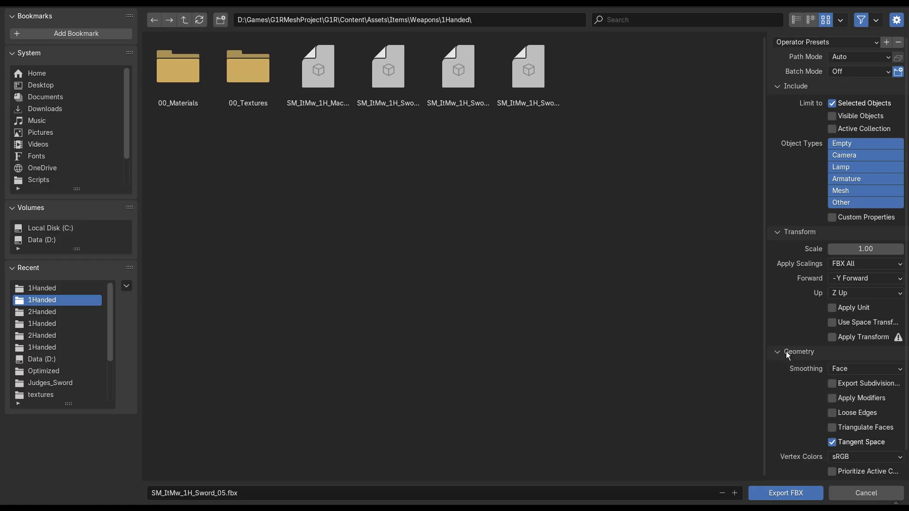
pyautogui.click(225, 495)
pyautogui.click(226, 495)
pyautogui.moveTo(226, 495); pyautogui.dragTo(115, 483)
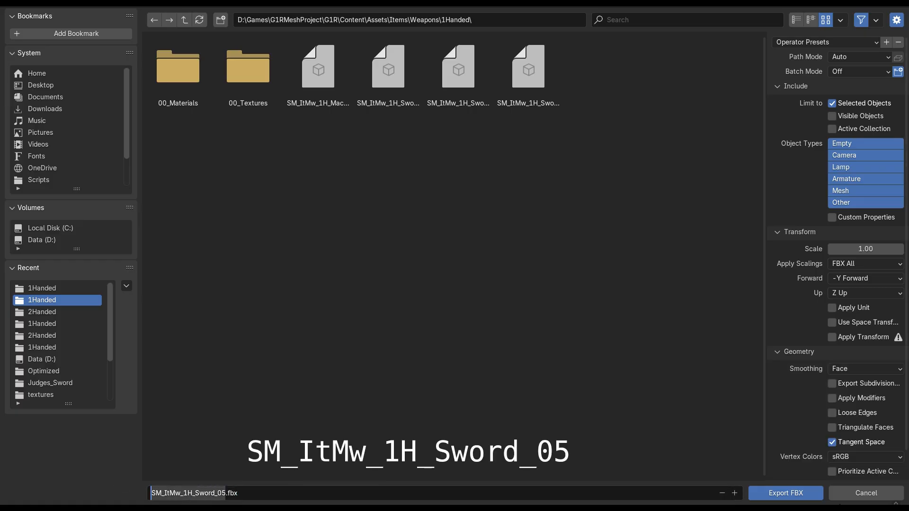
pyautogui.click(769, 496)
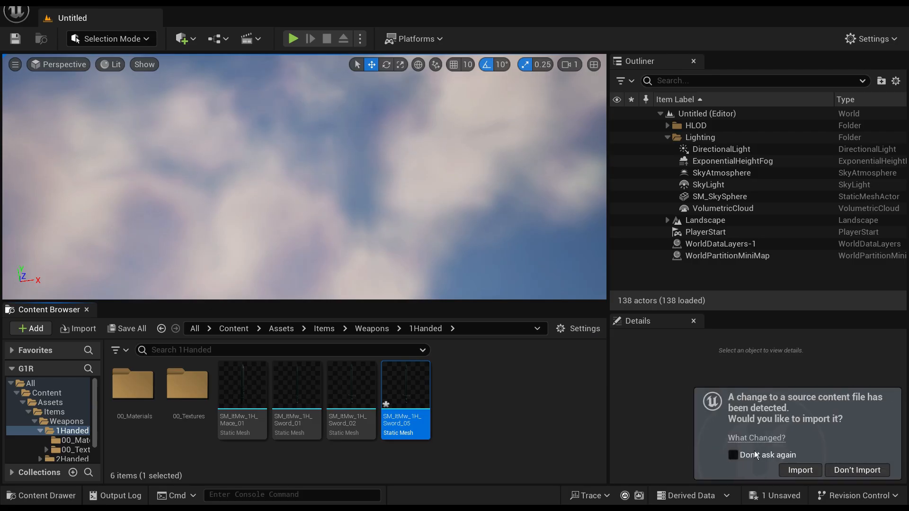
# In Unreal Editor, import the detected source file change and reimport the SM_ItMw_1H_Sword_05 mesh with SM_ItMw_1H_Sword_05.fbx as the new file
pyautogui.click(789, 475)
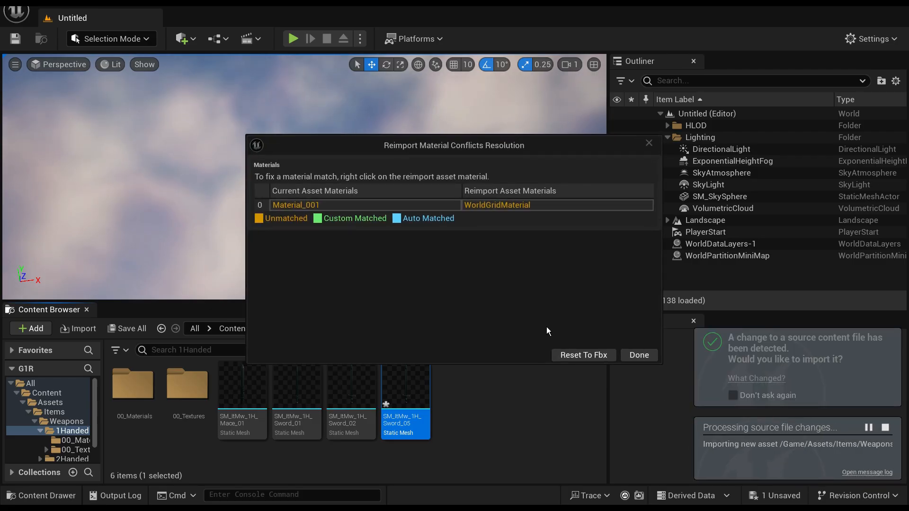
pyautogui.click(639, 355)
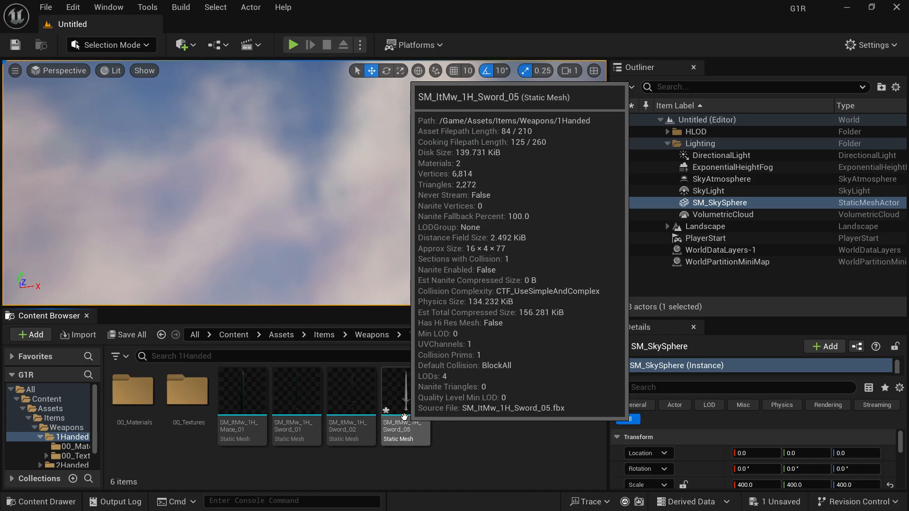
pyautogui.rightClick(404, 417)
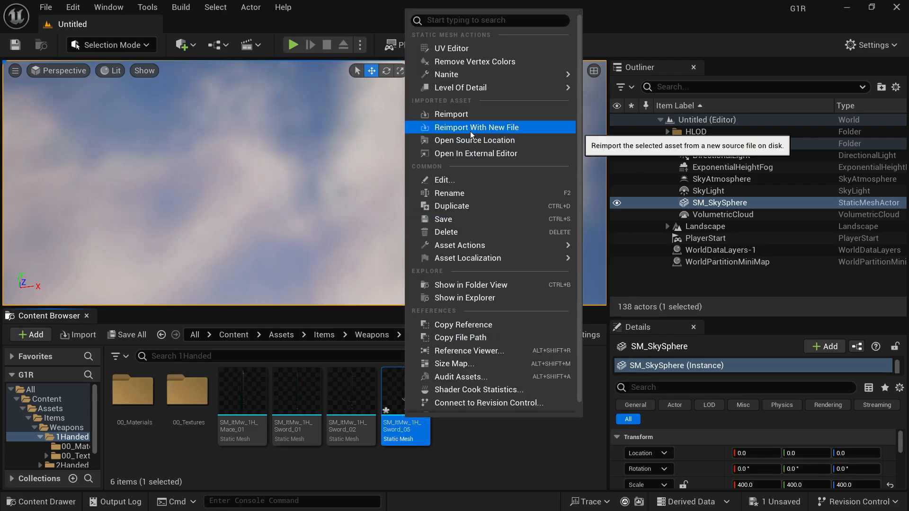
pyautogui.click(472, 127)
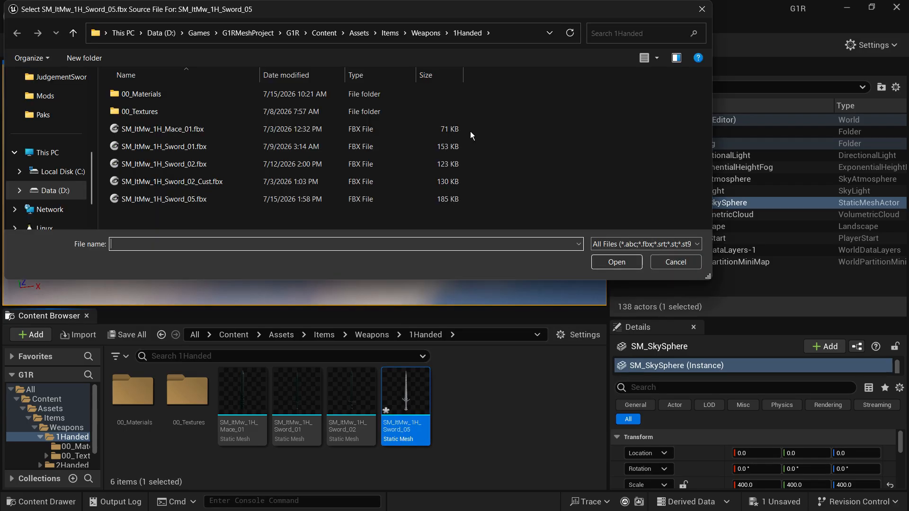
pyautogui.click(199, 200)
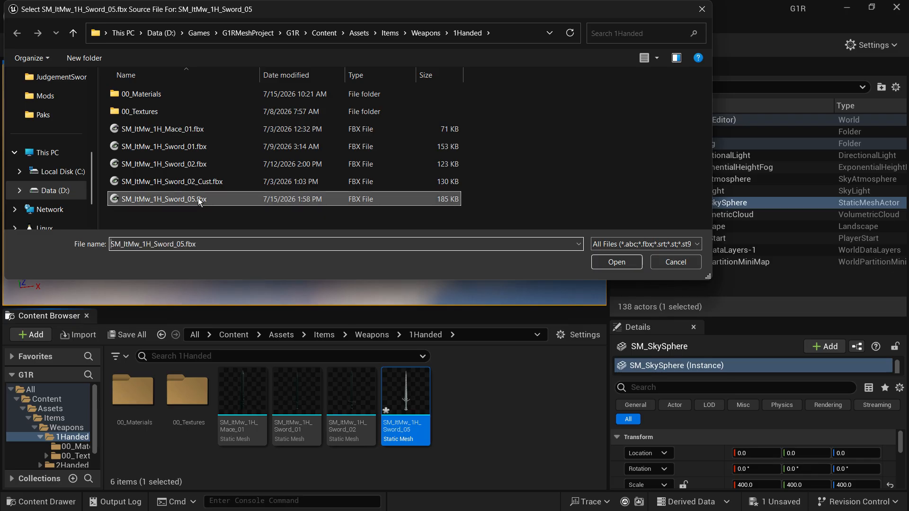
pyautogui.click(611, 261)
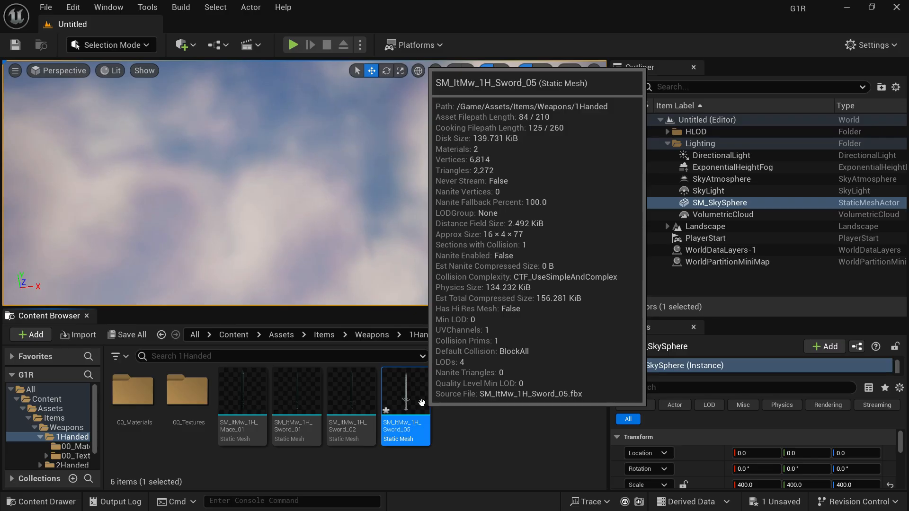
# Open the SM_ItMw_1H_Sword_05 mesh, and in the 00_Materials folder duplicate MI_ItMw_1H_Sword_02 as MI_ItMw_1H_Sword_Whistler
pyautogui.doubleClick(422, 402)
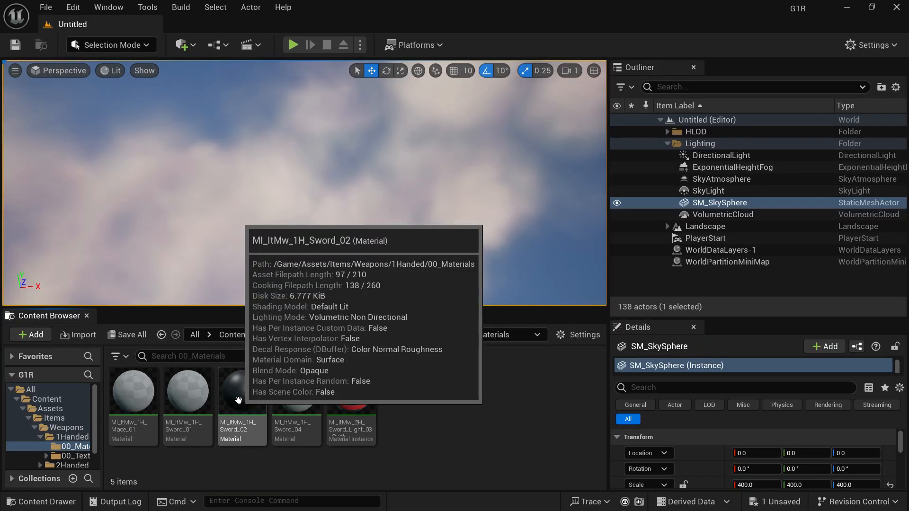
pyautogui.rightClick(239, 400)
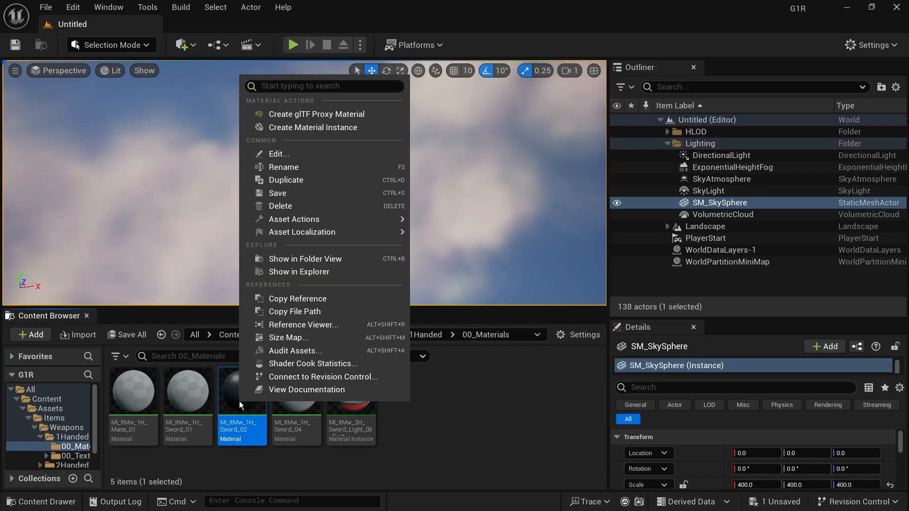
pyautogui.click(308, 180)
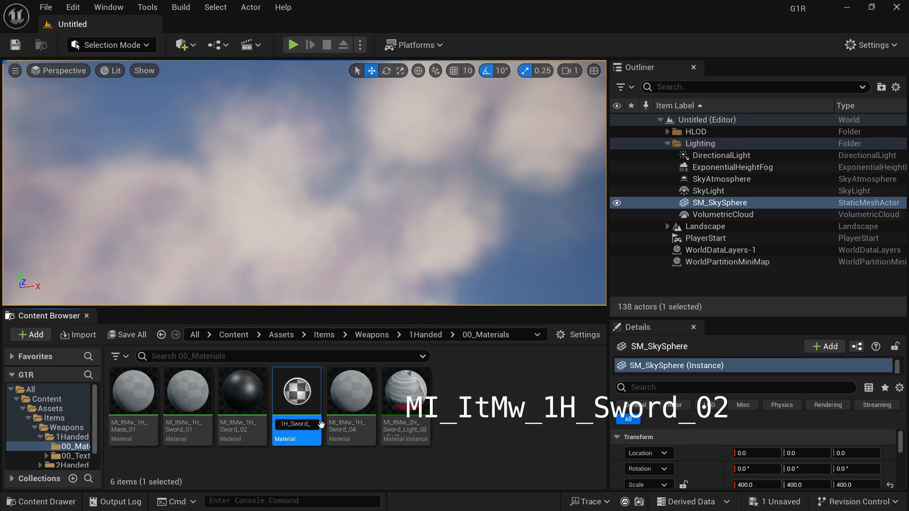
pyautogui.write('Whistler')
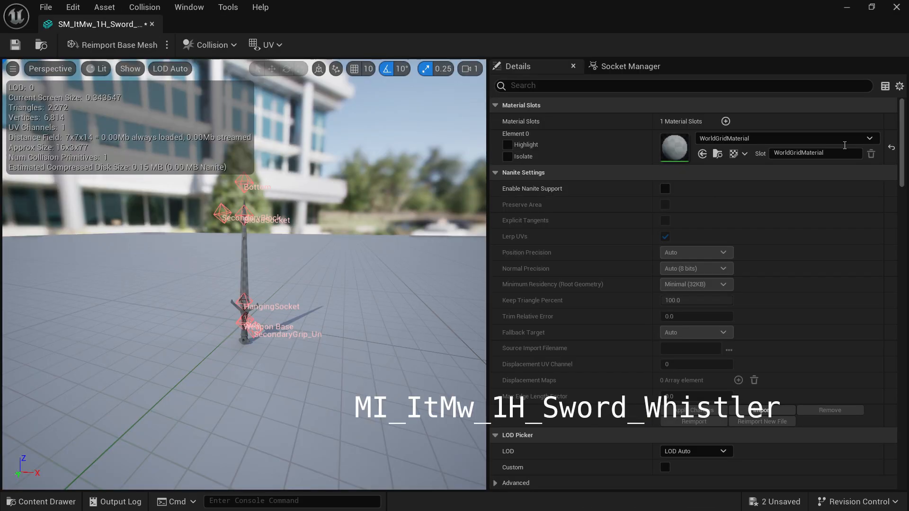
# Assign the MI_ItMw_1H_Sword_Whistler material to the Element 0 slot of the SM_ItMw_1H_Sword_05 mesh
pyautogui.click(784, 139)
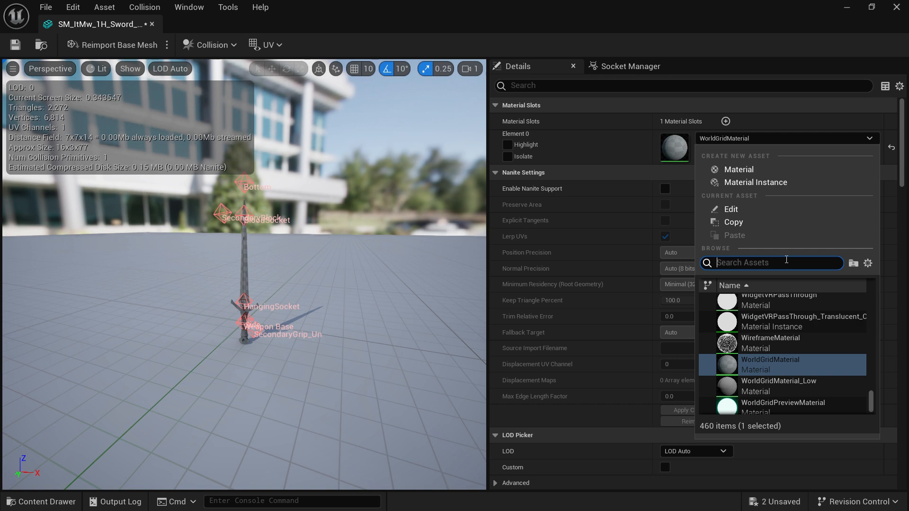
pyautogui.write('whistler')
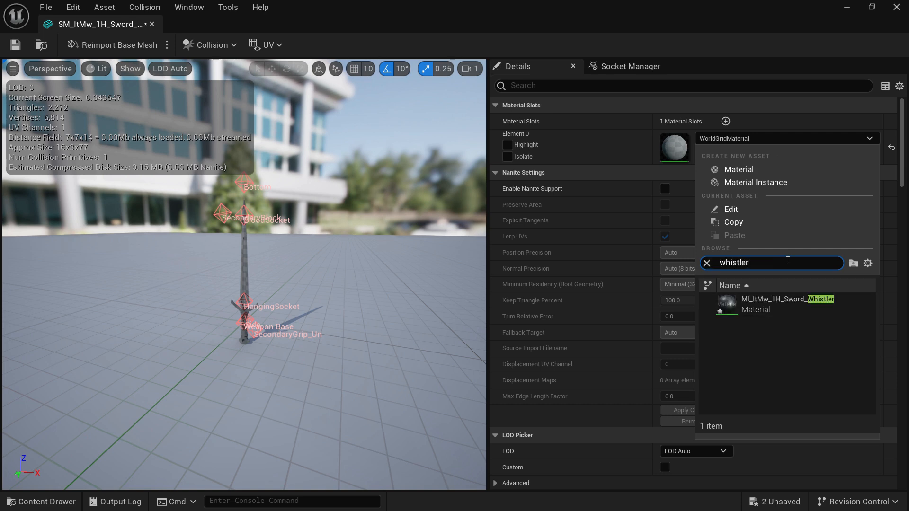
pyautogui.click(798, 312)
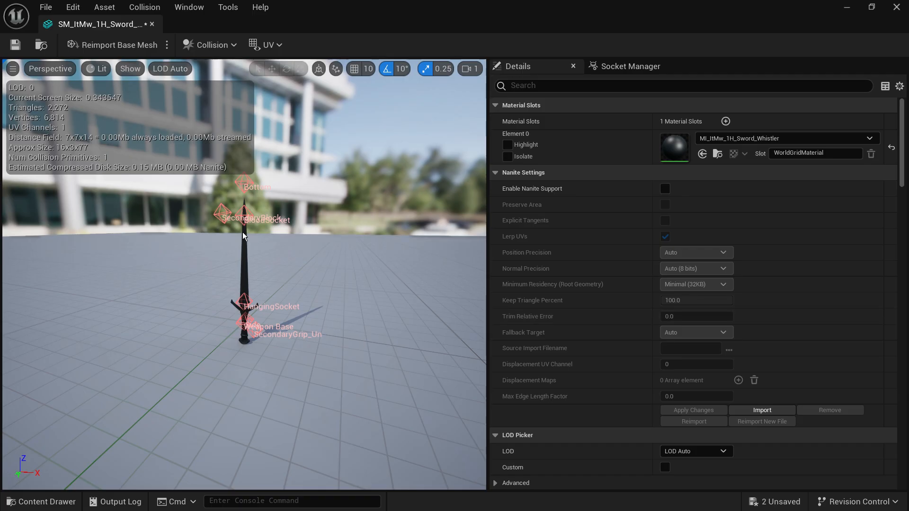
# In the Socket Manager, move the Bottom socket down to the blade's tip, at about Z 65.6
pyautogui.click(618, 70)
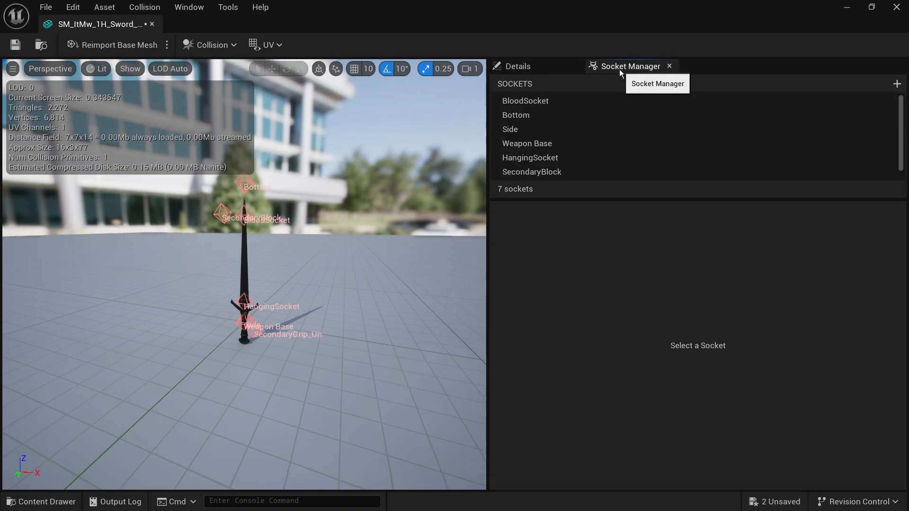
pyautogui.click(519, 105)
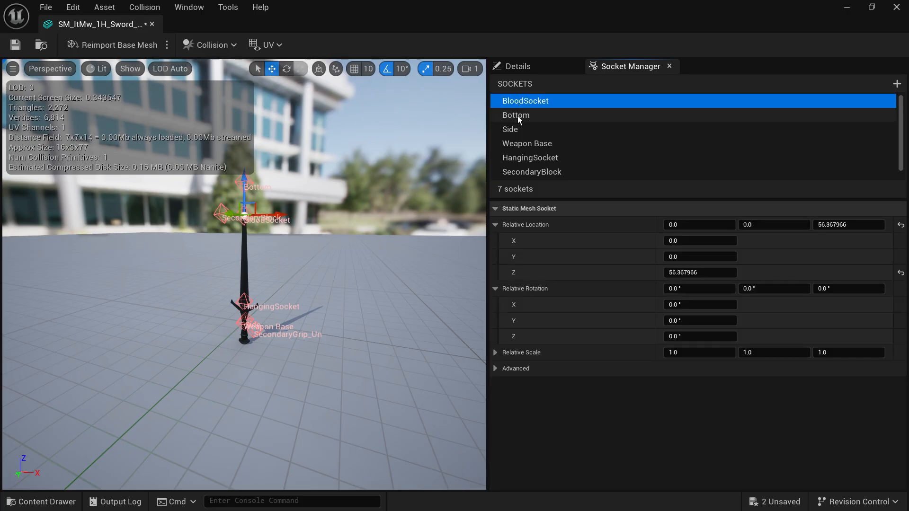
pyautogui.click(518, 116)
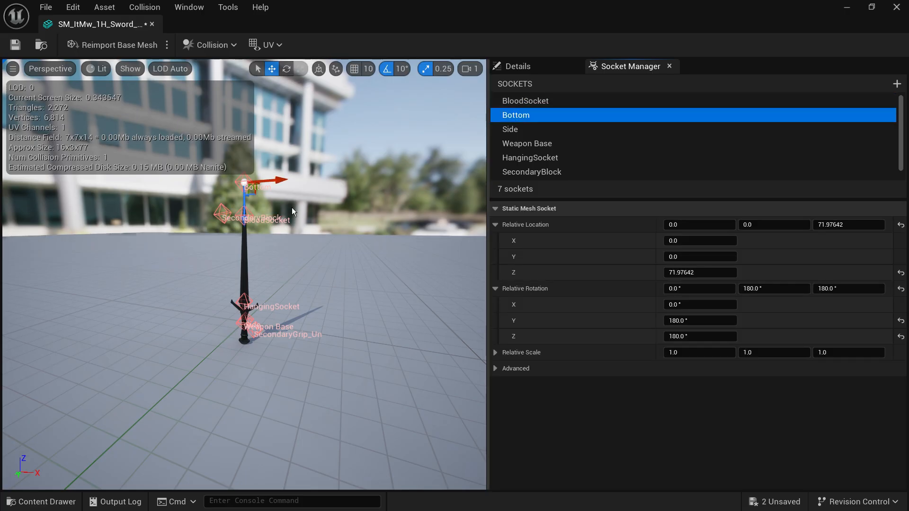
pyautogui.scroll(4, 251, 209)
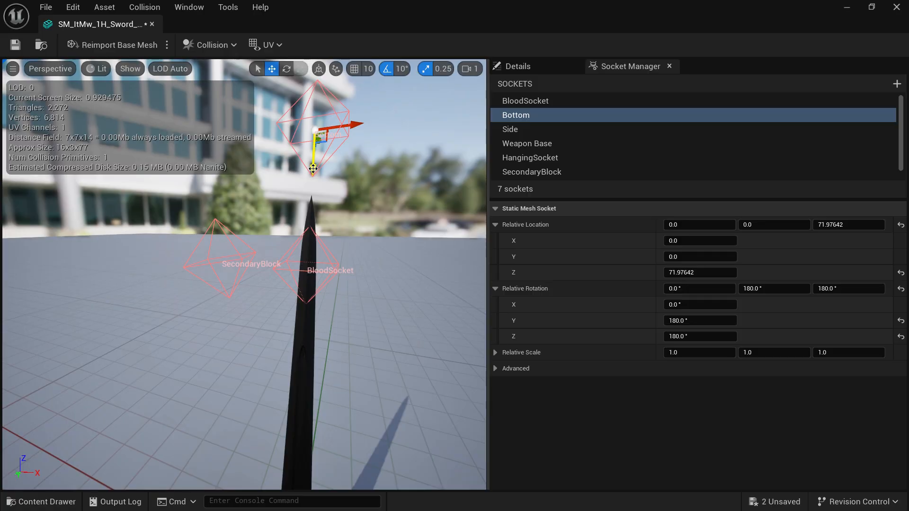
pyautogui.moveTo(313, 168); pyautogui.dragTo(310, 226)
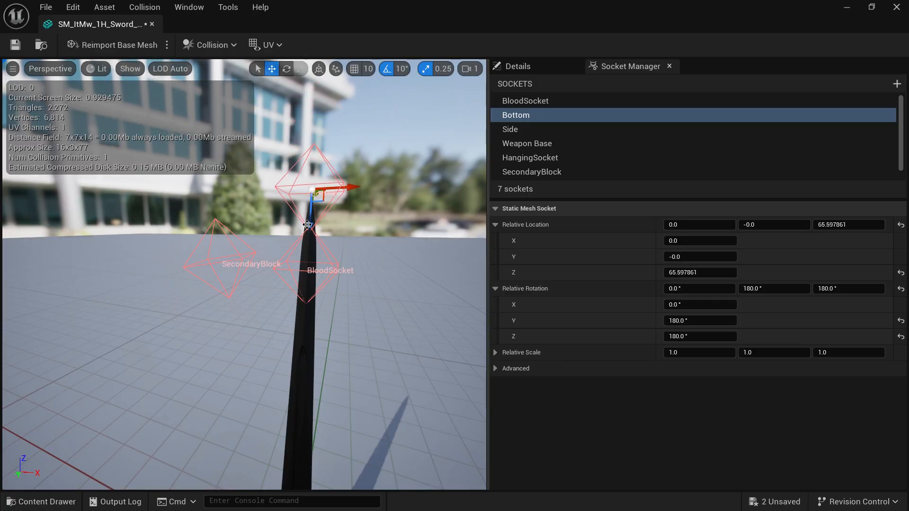
# Move the BloodSocket down the blade to about Z 43.2, and save and close the mesh
pyautogui.click(530, 105)
pyautogui.moveTo(313, 233); pyautogui.dragTo(295, 328)
pyautogui.scroll(-5, 361, 319)
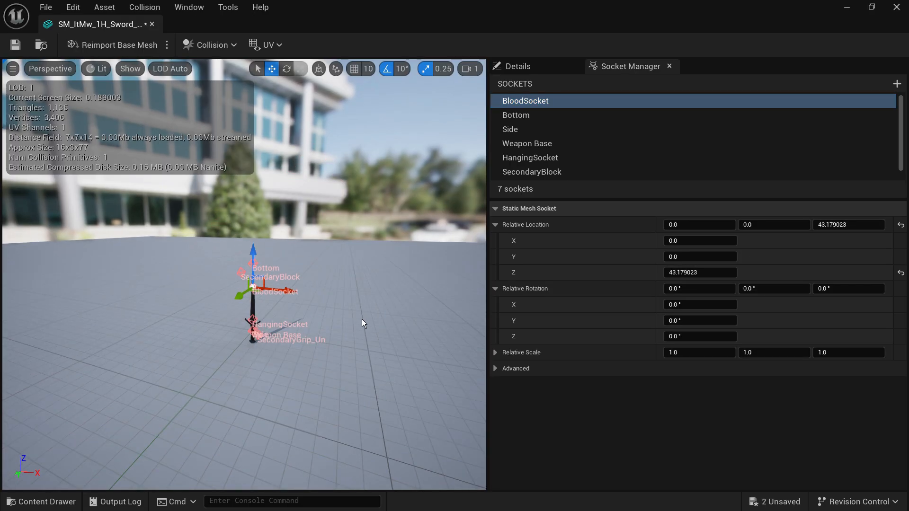
pyautogui.scroll(2, 362, 319)
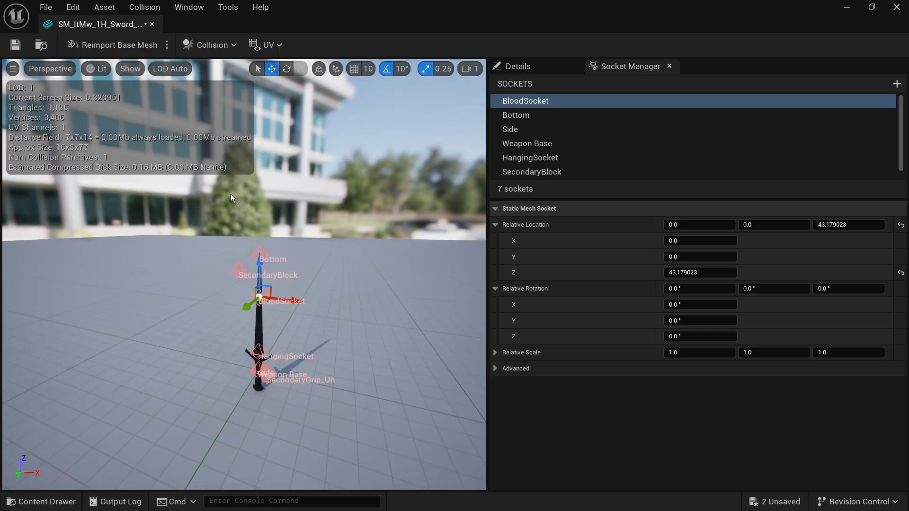
pyautogui.click(18, 49)
pyautogui.click(897, 8)
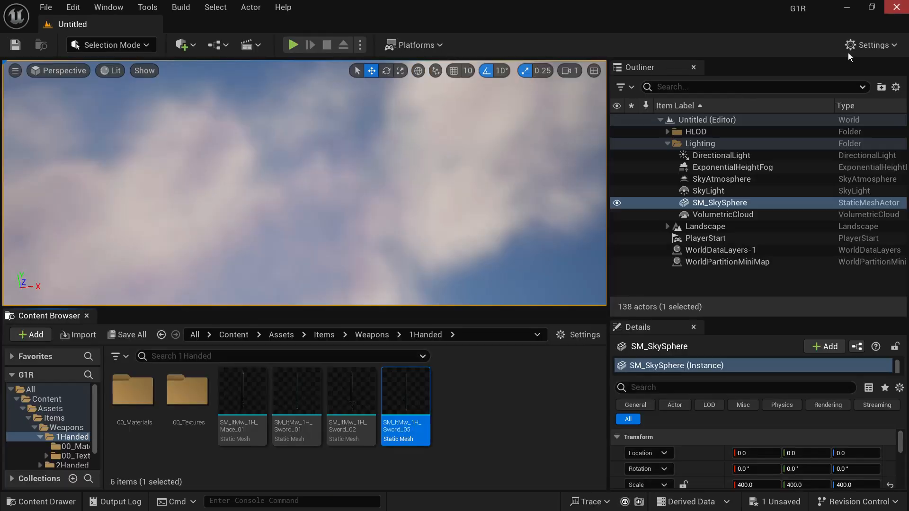
# Cook the project's content for Windows, continuing past the SDK warning
pyautogui.click(439, 45)
pyautogui.moveTo(446, 203)
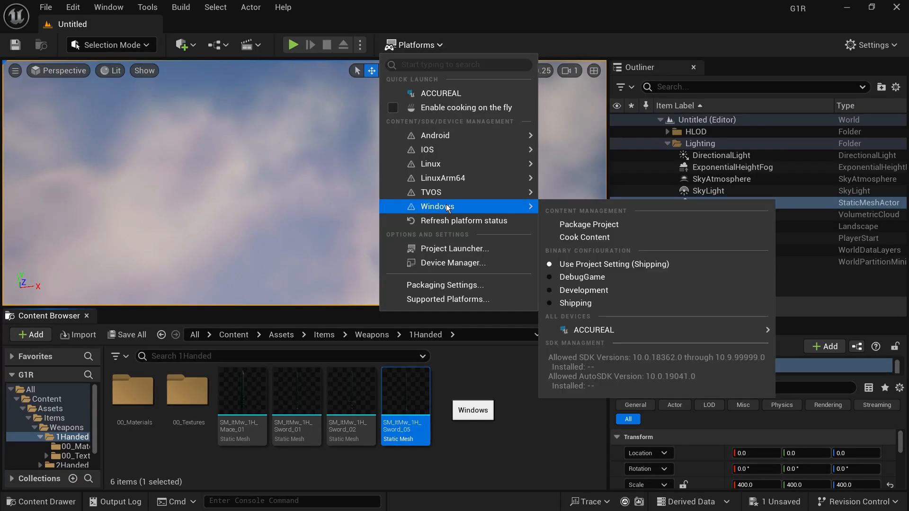
pyautogui.click(595, 238)
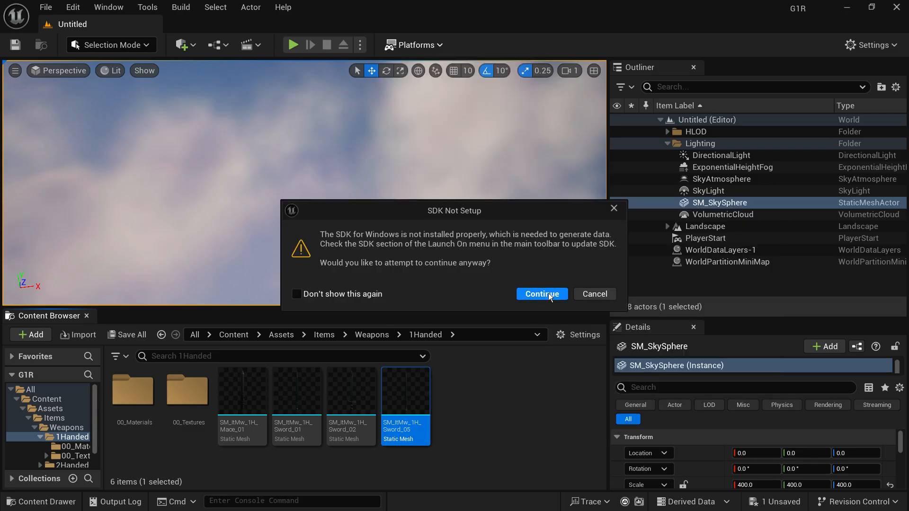
pyautogui.click(550, 297)
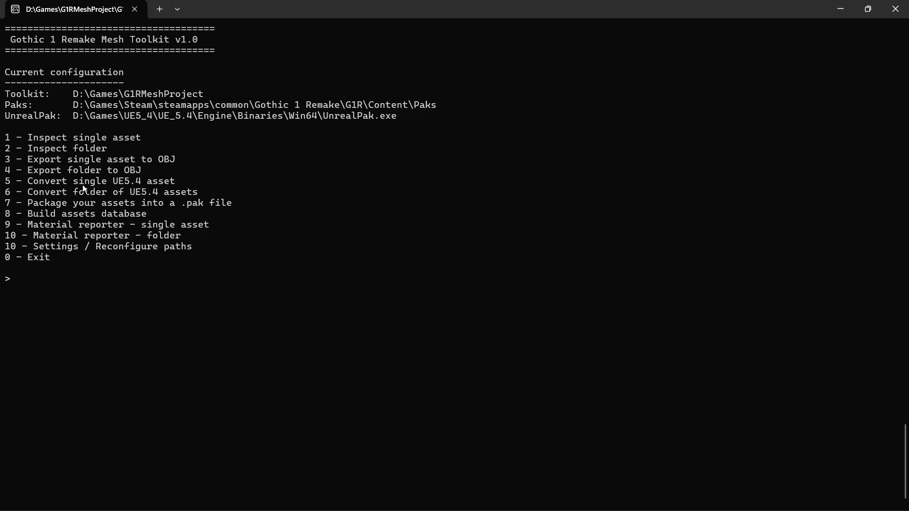
# In the Gothic 1 Remake Mesh Toolkit, convert the single UE5.4 cooked asset G1R/Content/Assets/Items/Weapons/1Handed/SM_ItMw_1H_Sword_05.uasset
pyautogui.write('5')
pyautogui.press('Return')
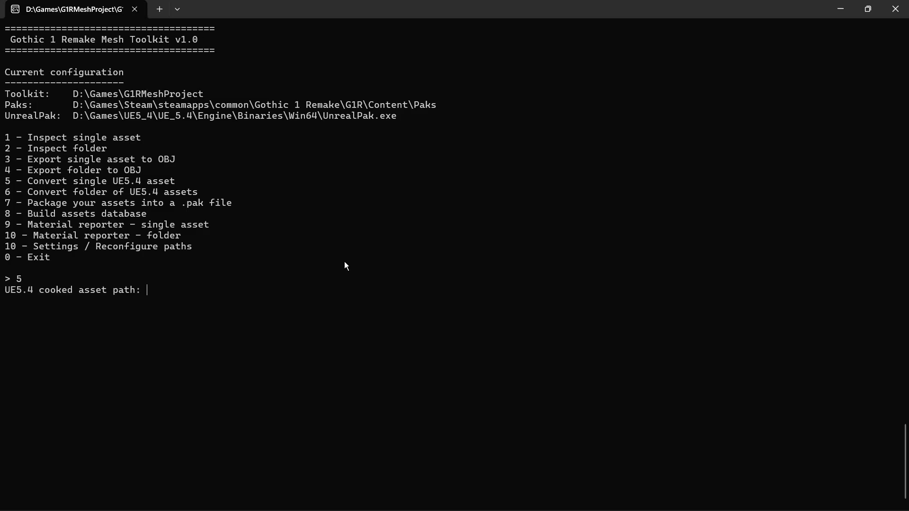
pyautogui.write('G1R/Content/Assets/Items/Weapons/1Handed/SM_ItMw_1H_Sword_05.uasset')
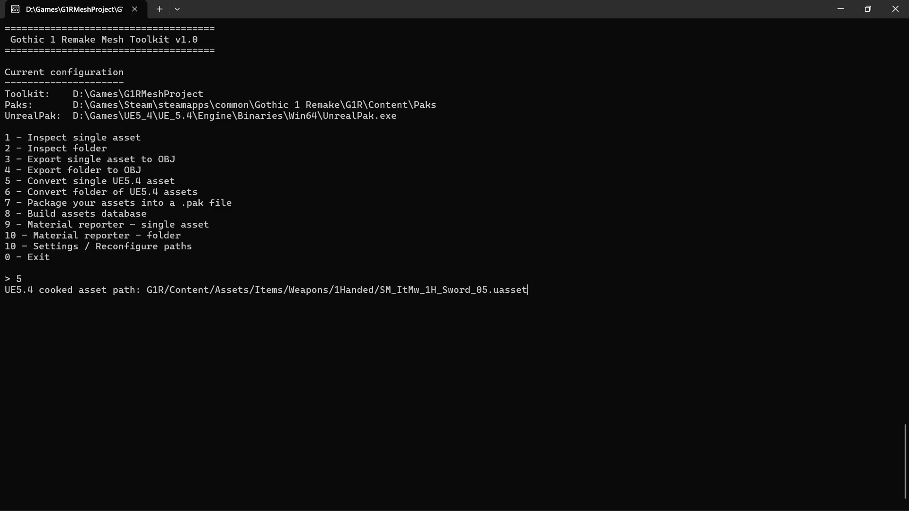
pyautogui.press('Return')
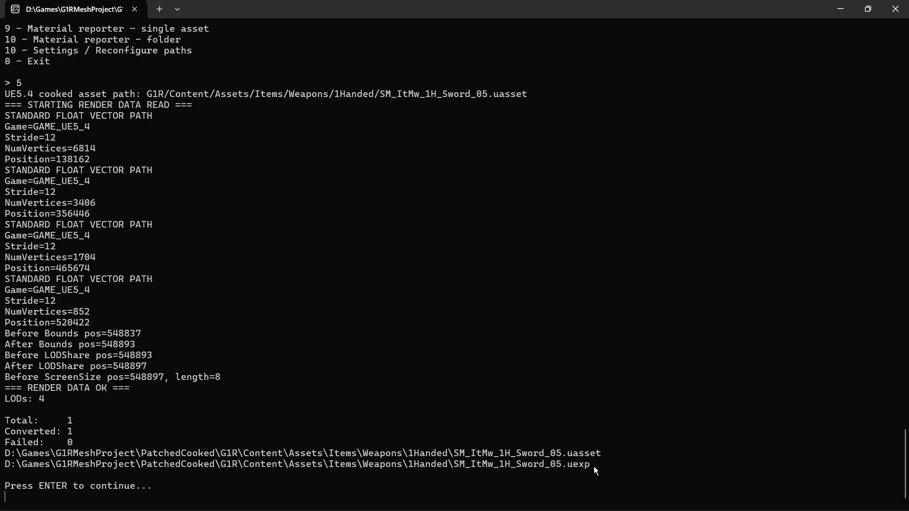
# Copy the output paths of the converted SM_ItMw_1H_Sword_05 .uasset and .uexp files
pyautogui.moveTo(594, 467); pyautogui.dragTo(80, 453)
pyautogui.moveTo(12, 458); pyautogui.dragTo(5, 454)
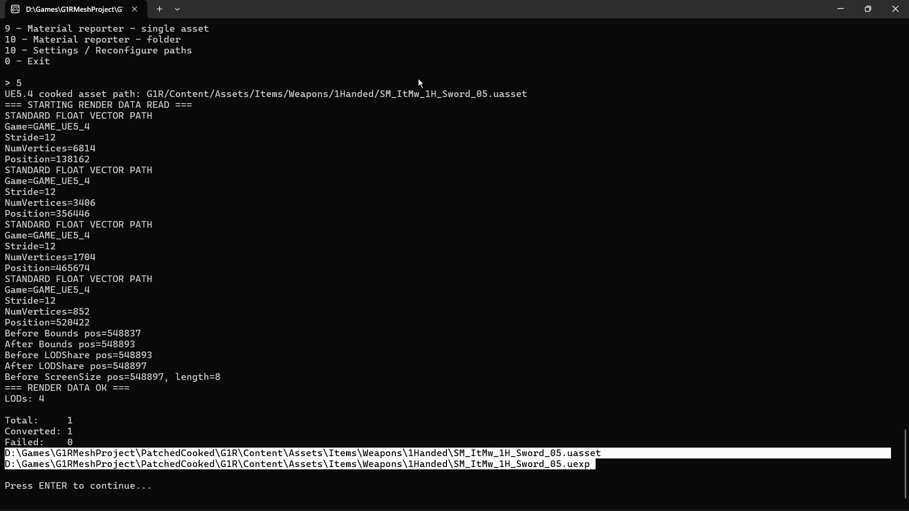
pyautogui.hotkey('ctrl', 'c')
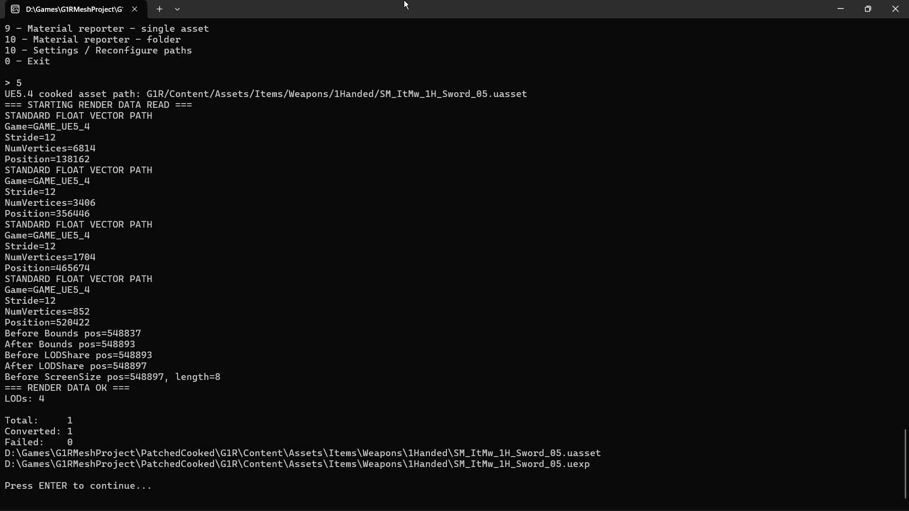
# Return to the toolkit's main menu and start packaging the assets into a .pak file with option 7
pyautogui.press('Return')
pyautogui.write('7')
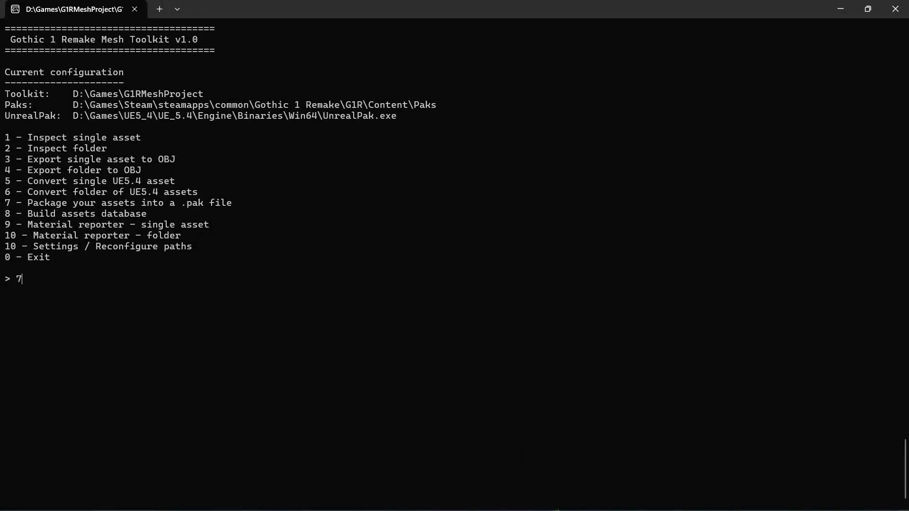
pyautogui.press('Return')
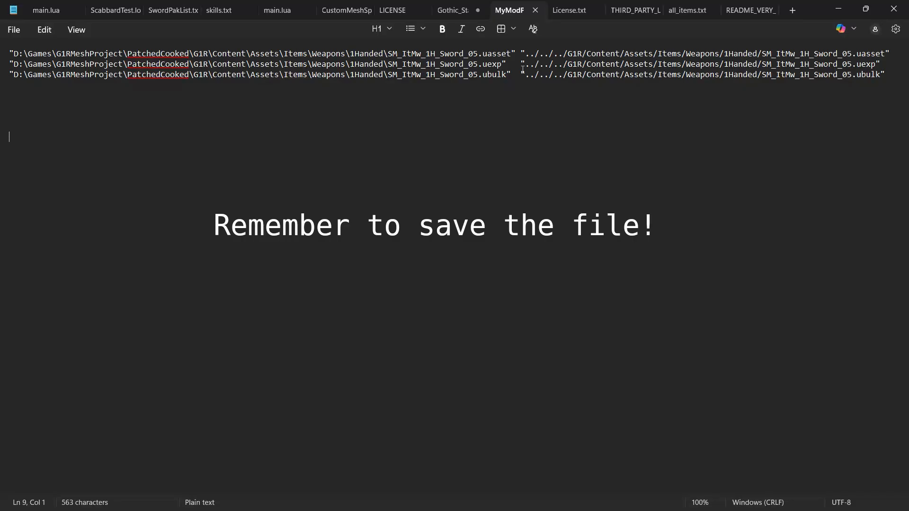
# Check the asset name and the source folder path in the MyModPakList.txt entries
pyautogui.moveTo(478, 54); pyautogui.dragTo(383, 54)
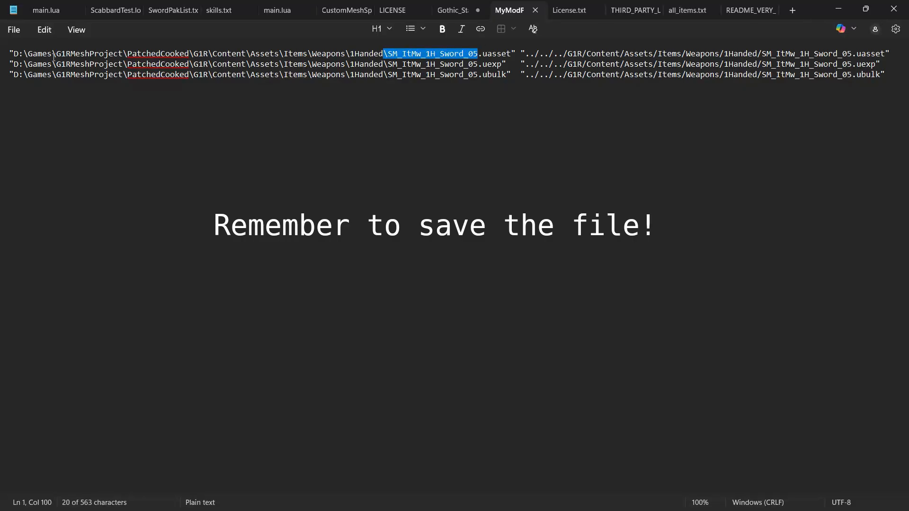
pyautogui.moveTo(52, 54); pyautogui.dragTo(14, 53)
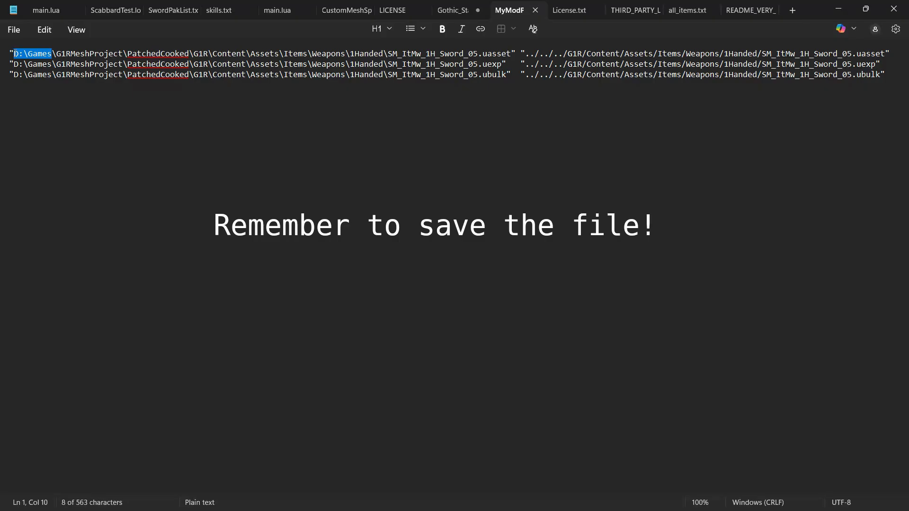
pyautogui.click(211, 112)
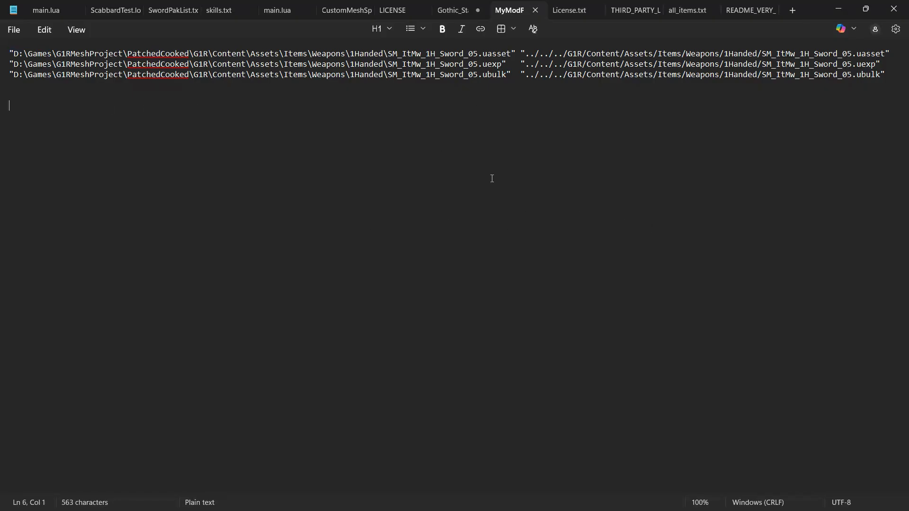
# Switch back to the toolkit and build the pak from MyModPakList.txt, accepting the default output path D:\Games\G1RMeshProject\Mods\MyMod_P.pak
pyautogui.hotkey('alt', 'Tab')
pyautogui.press('Return')
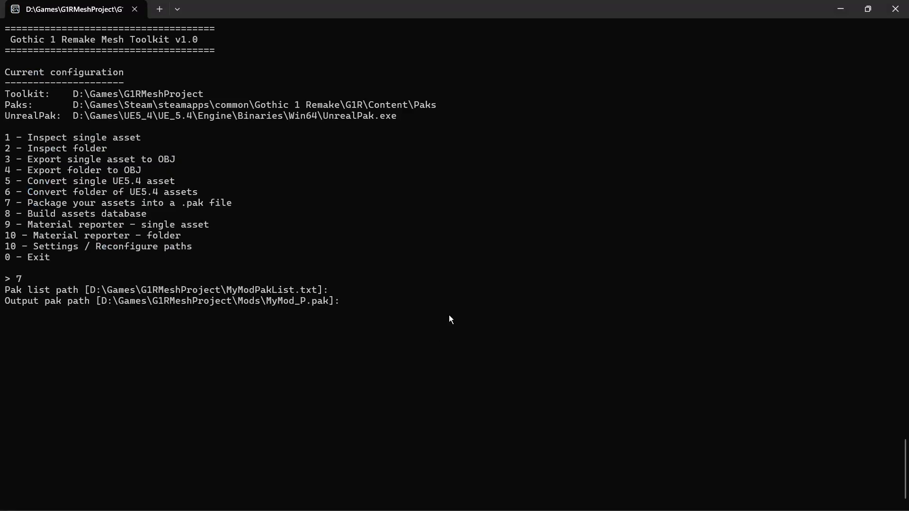
pyautogui.moveTo(268, 303); pyautogui.dragTo(334, 305)
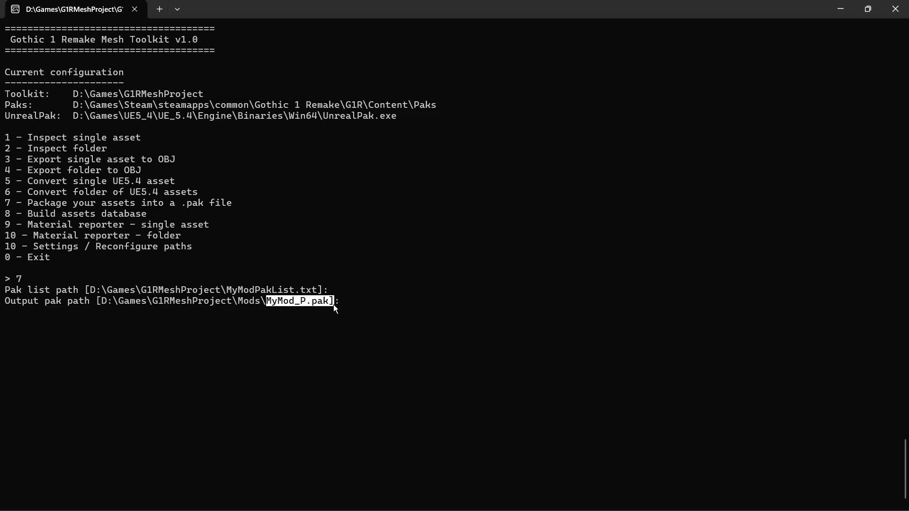
pyautogui.click(405, 302)
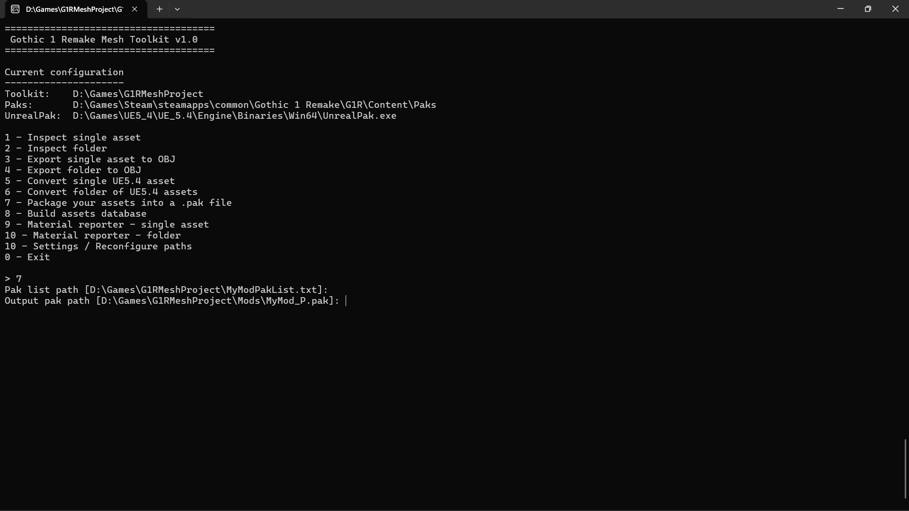
pyautogui.press('Return')
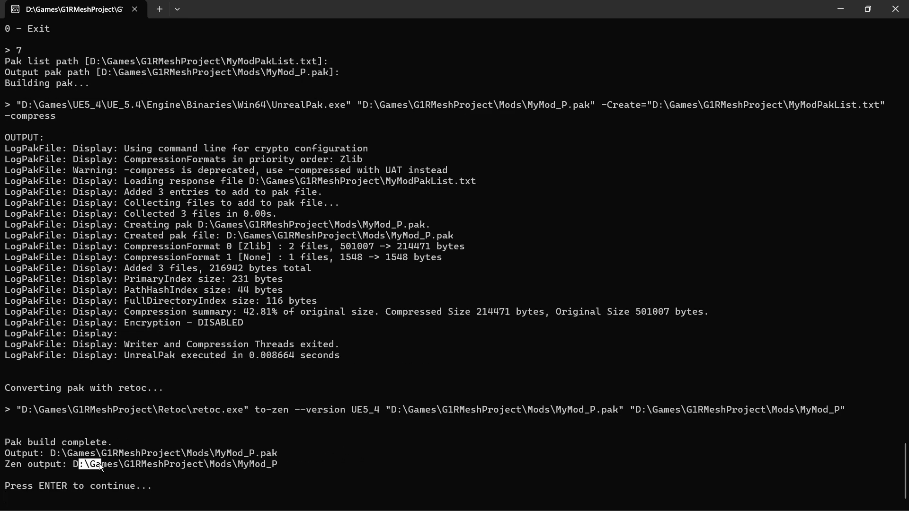
# Copy the Zen output path, and open the G1RMeshProject Mods folder in File Explorer
pyautogui.moveTo(99, 464); pyautogui.dragTo(223, 461)
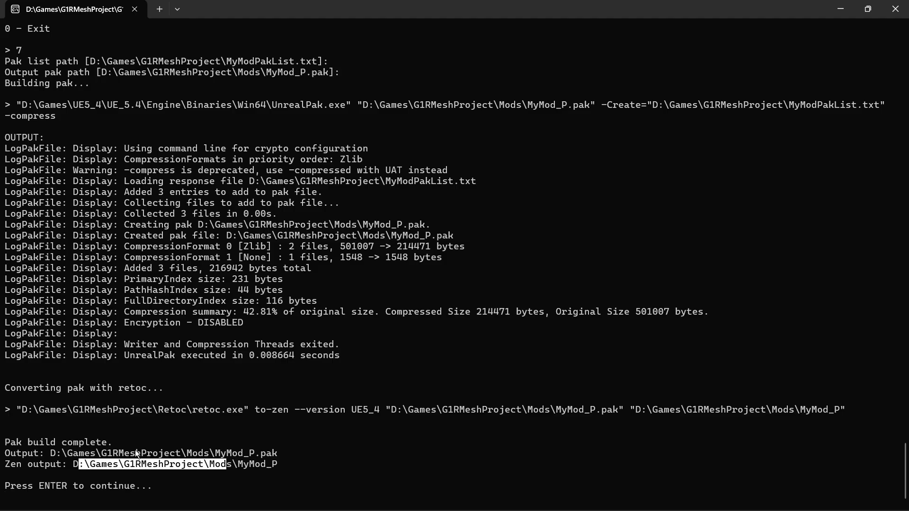
pyautogui.hotkey('ctrl', 'c')
pyautogui.hotkey('alt', 'Tab')
pyautogui.doubleClick(49, 172)
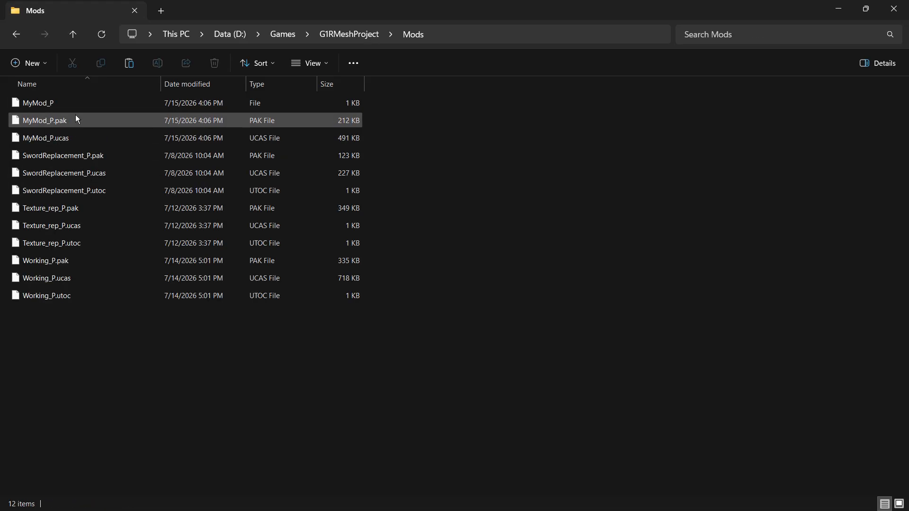
# Rename the extensionless MyMod_P file to MyMod_P.utoc
pyautogui.click(76, 108)
pyautogui.click(75, 107)
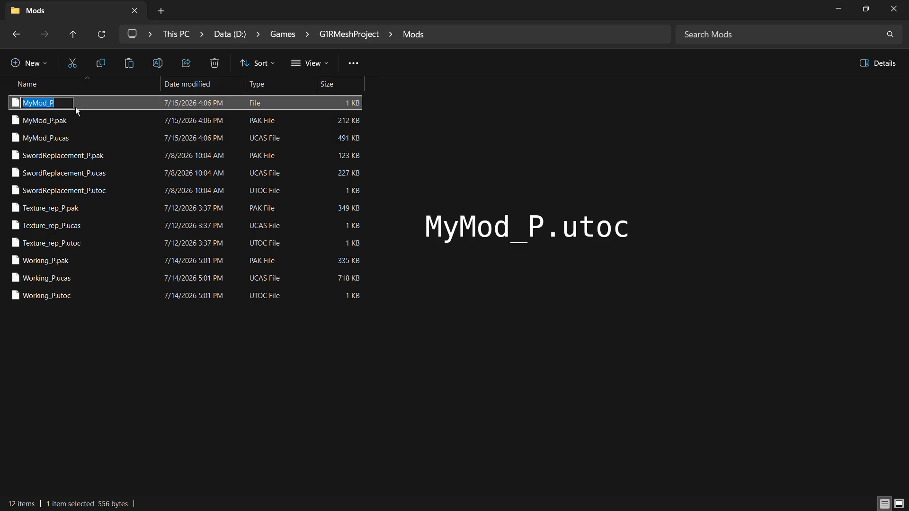
pyautogui.press('End')
pyautogui.write('.utoc')
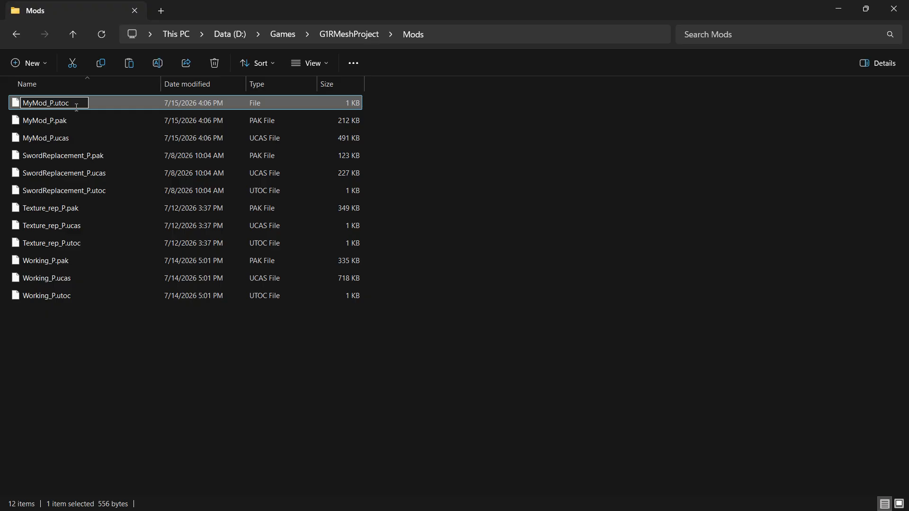
pyautogui.press('Return')
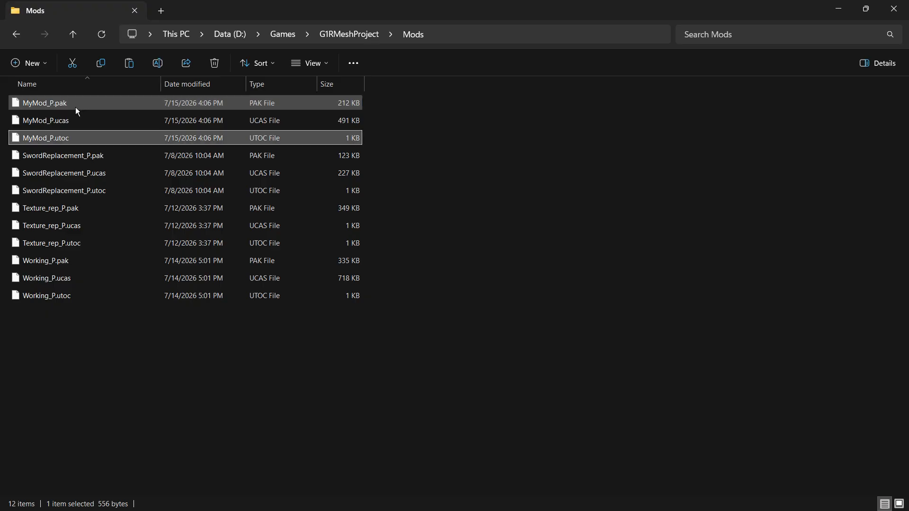
# Copy the MyMod_P .pak, .ucas and .utoc files into the game's G1R\Content\Paks folder
pyautogui.keyDown('shift'); pyautogui.click(75, 106); pyautogui.keyUp('shift')
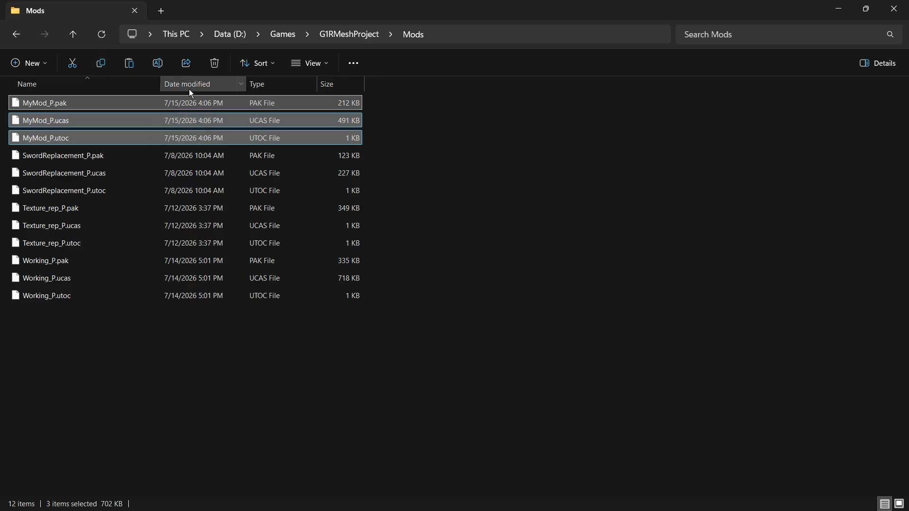
pyautogui.hotkey('alt', 'Left')
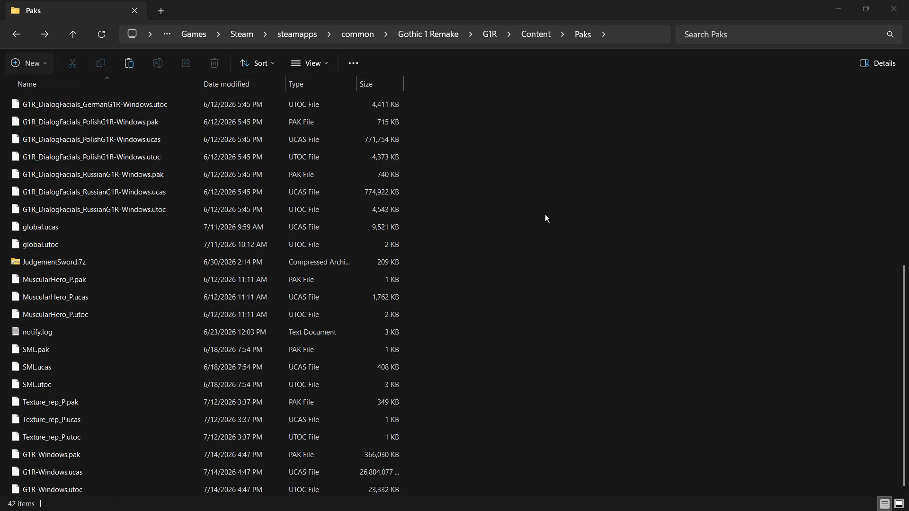
pyautogui.scroll(6, 663, 277)
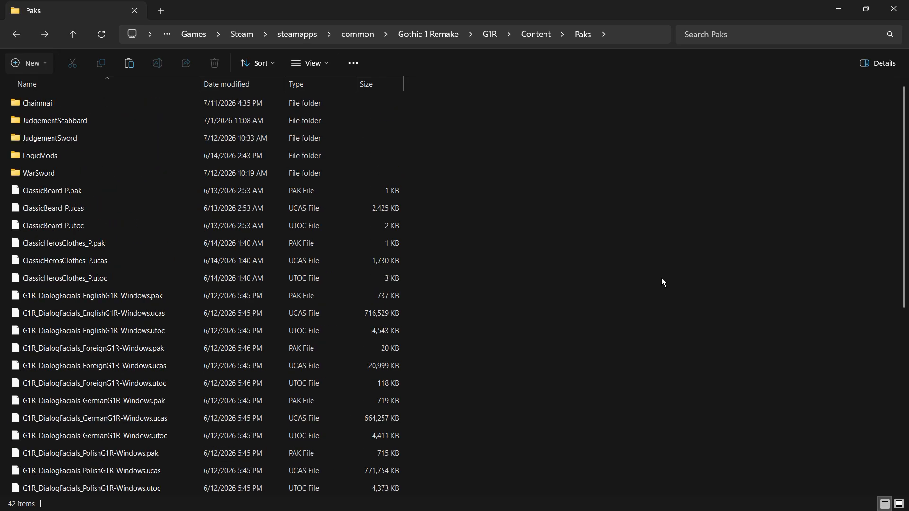
pyautogui.scroll(-5, 662, 282)
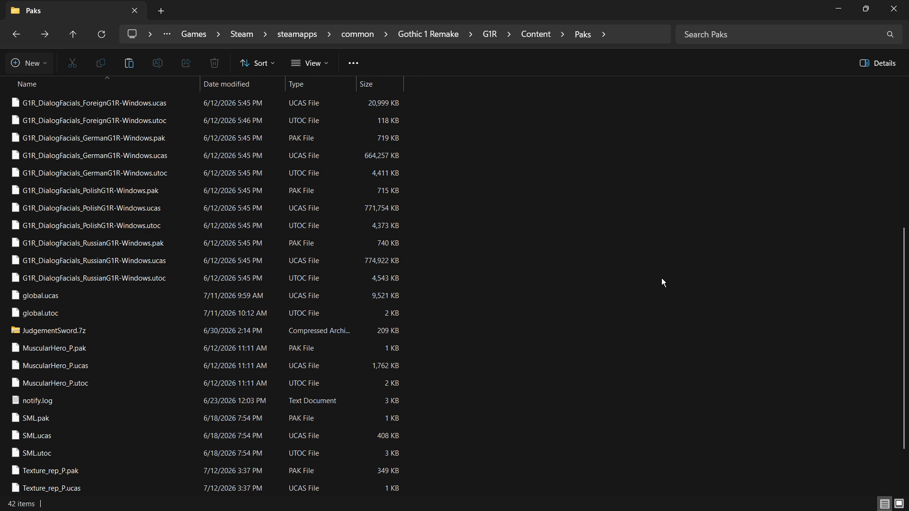
pyautogui.hotkey('ctrl', 'v')
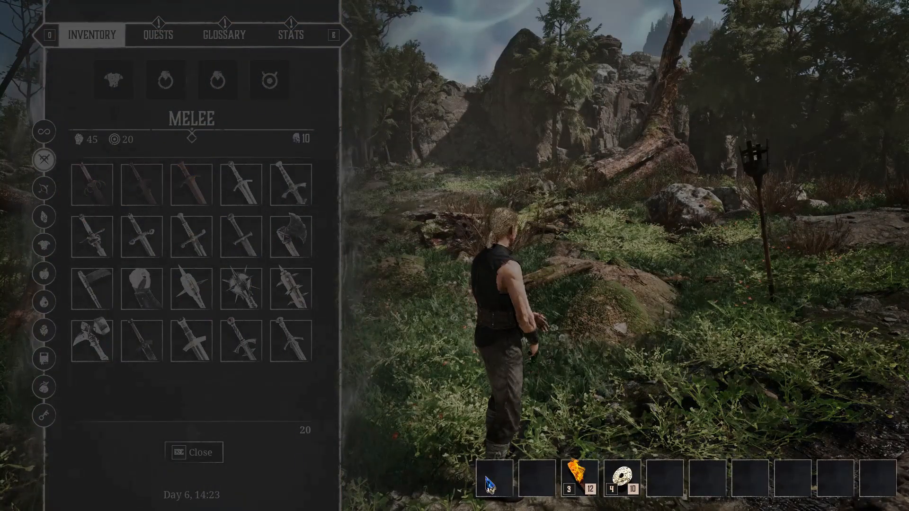
# In Gothic 1 Remake's melee inventory, assign two swords to quick slots 1 and 2, and close the inventory
pyautogui.click(490, 480)
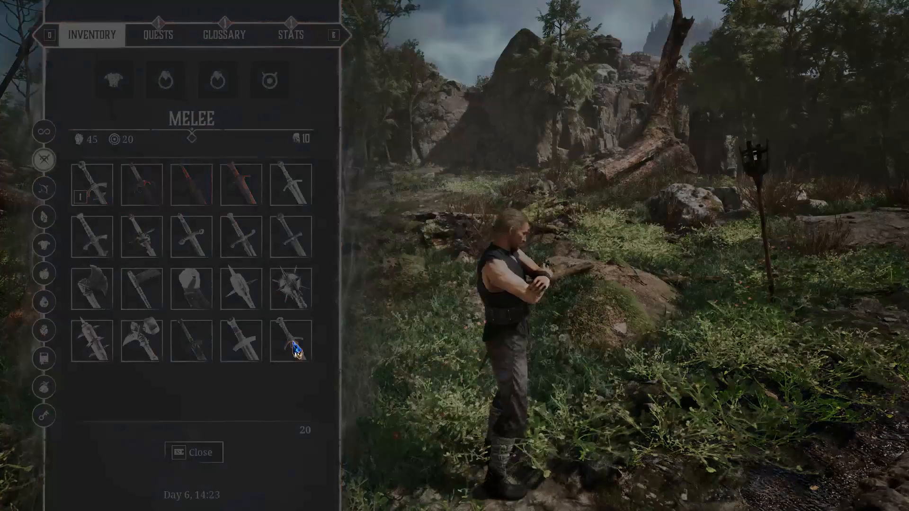
pyautogui.click(294, 343)
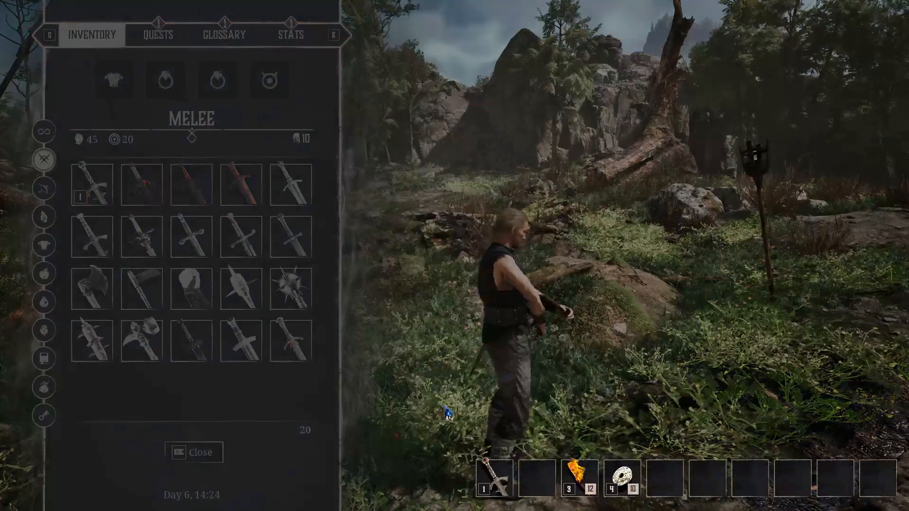
pyautogui.click(545, 478)
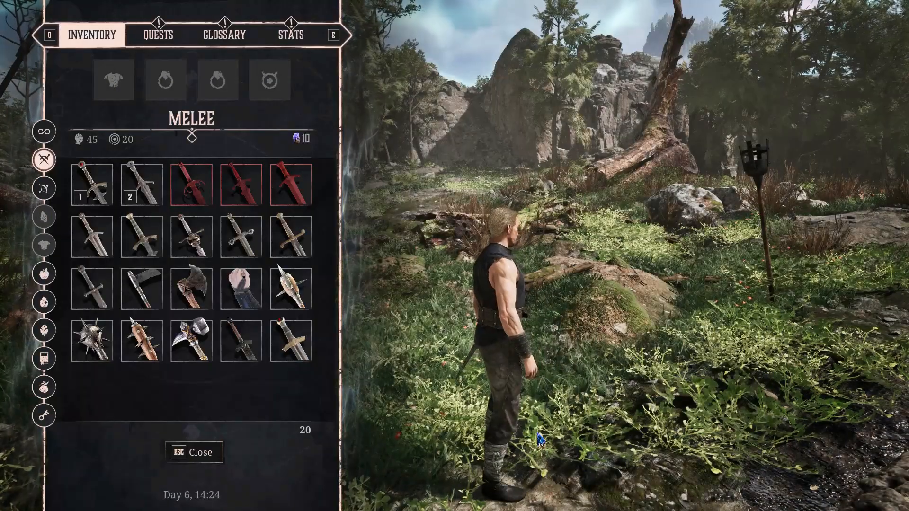
pyautogui.press('Escape')
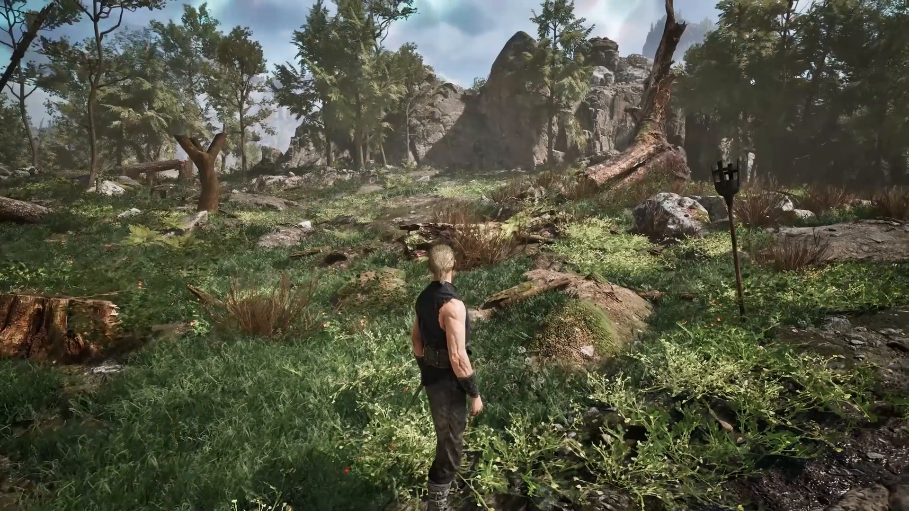
# Switch between the swords in quick slots 1 and 2 to inspect them on the character in-game
pyautogui.press('1')
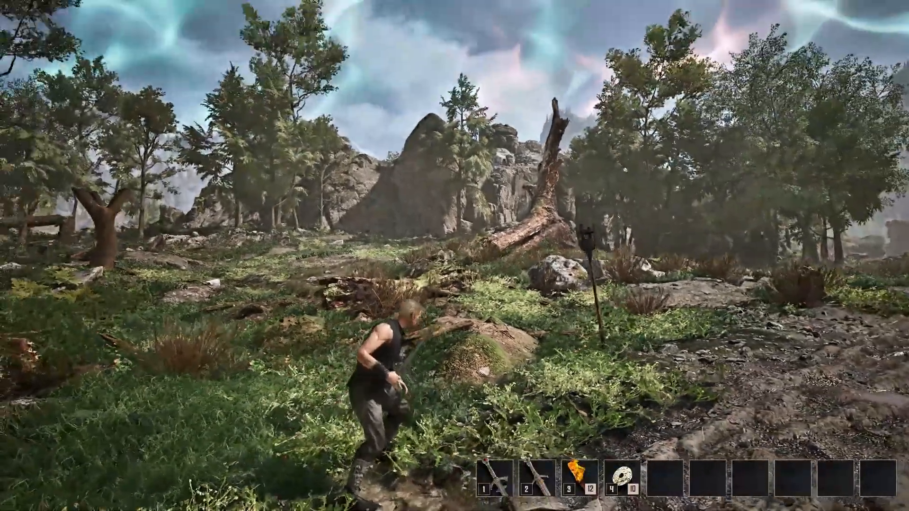
pyautogui.press('2')
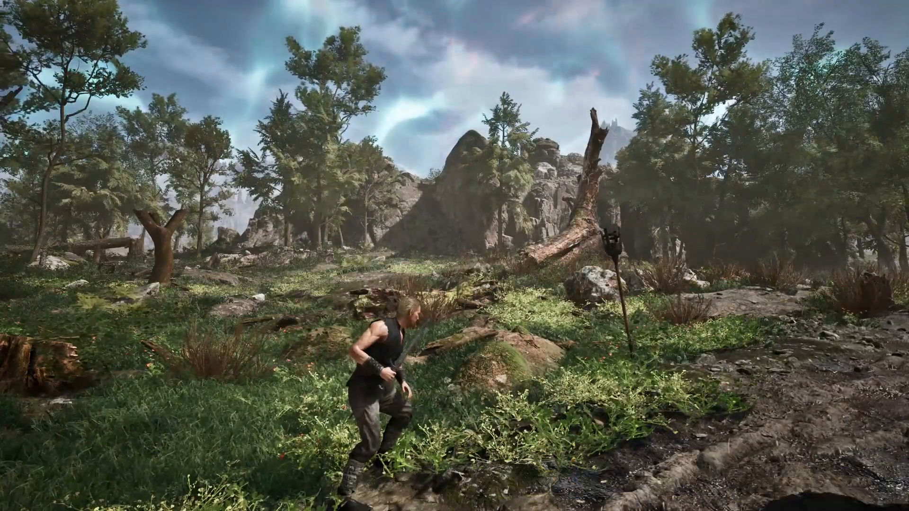
pyautogui.press('2')
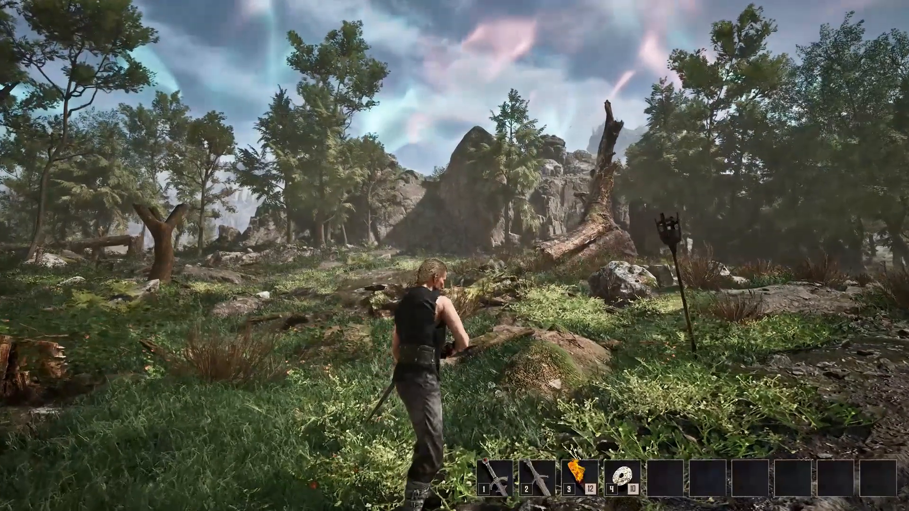
pyautogui.press('1')
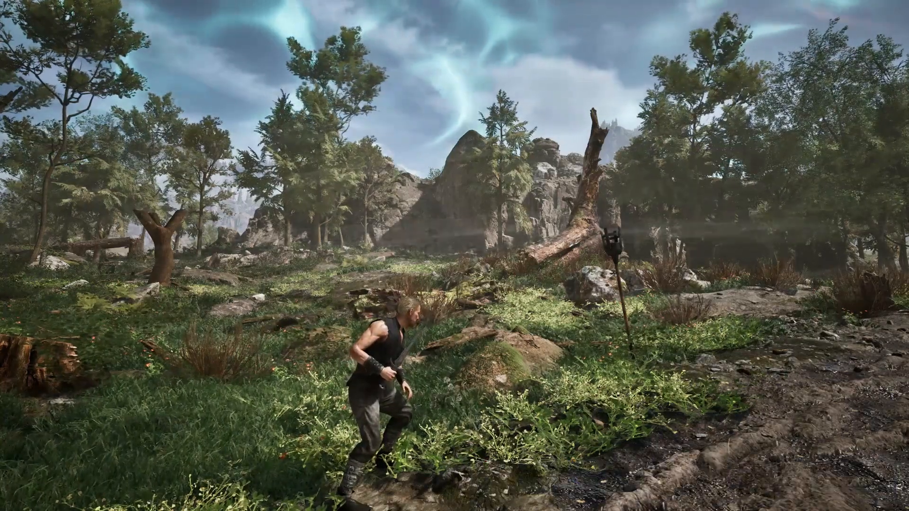
pyautogui.press('2')
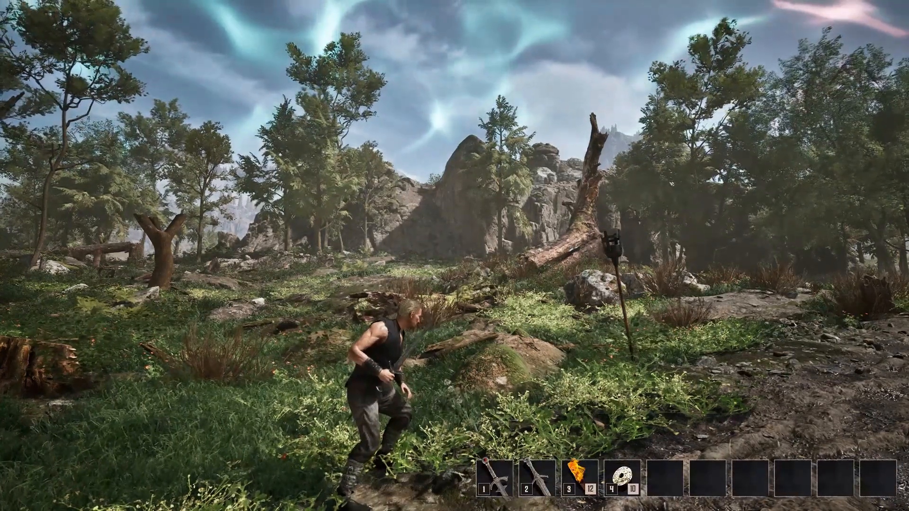